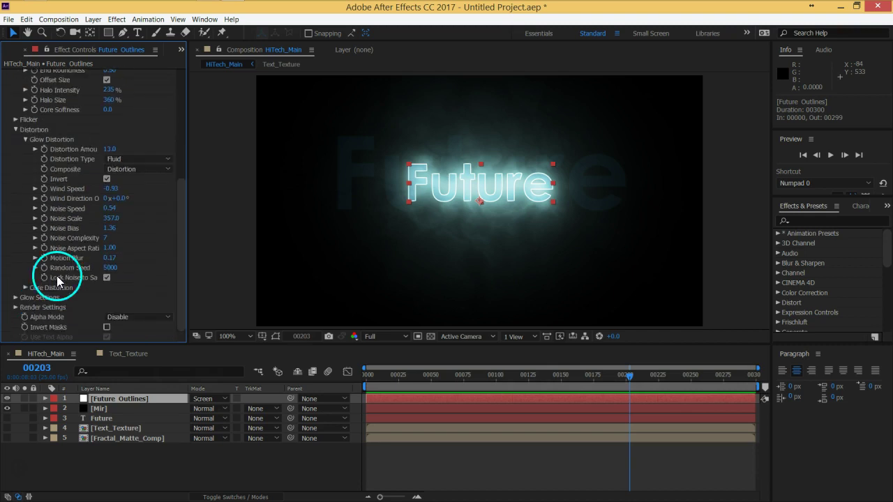
Step: Change the Future Outlines glow distortion type to Smoke and set its distortion amount to 74
left_click(136, 160)
left_click(136, 170)
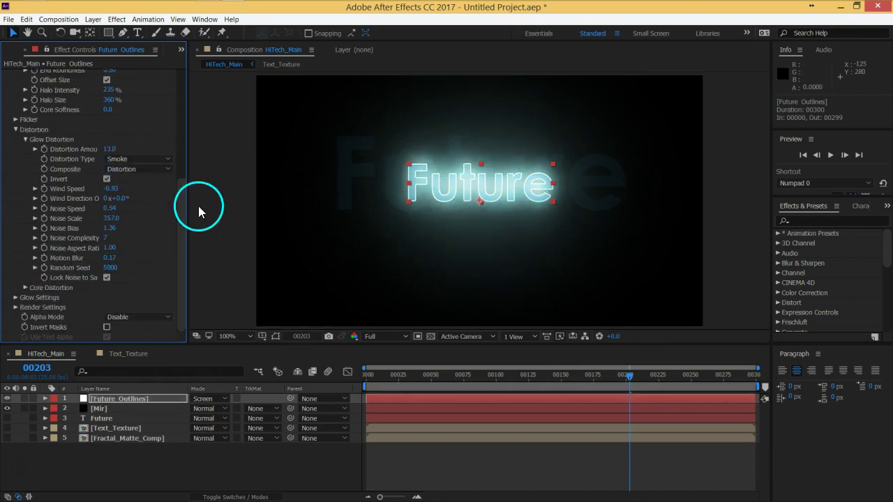
left_click_drag(119, 150, 130, 148)
left_click(114, 149)
type("74")
key("Return")
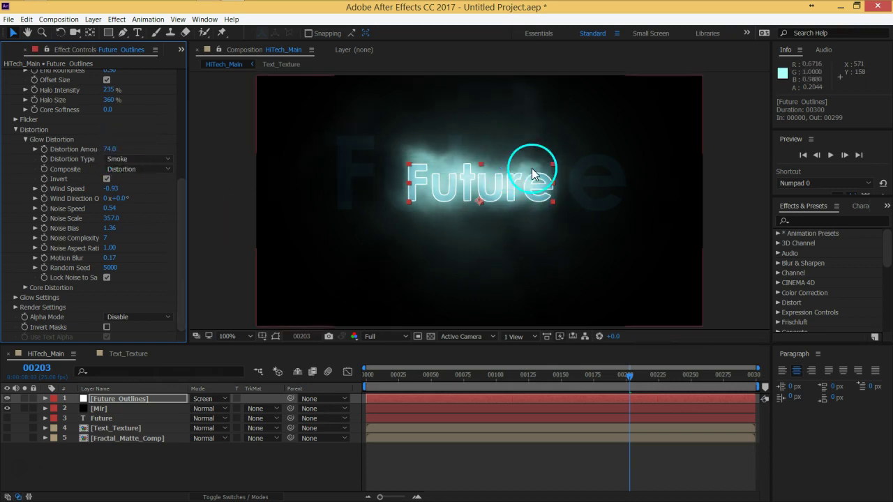
Step: Check how the smoke glow distortion looks at several frames along the timeline, ending at frame 219
key("Page_Up")
key("Page_Up")
key("Page_Up")
key("Page_Up")
key("Page_Up")
key("Page_Up")
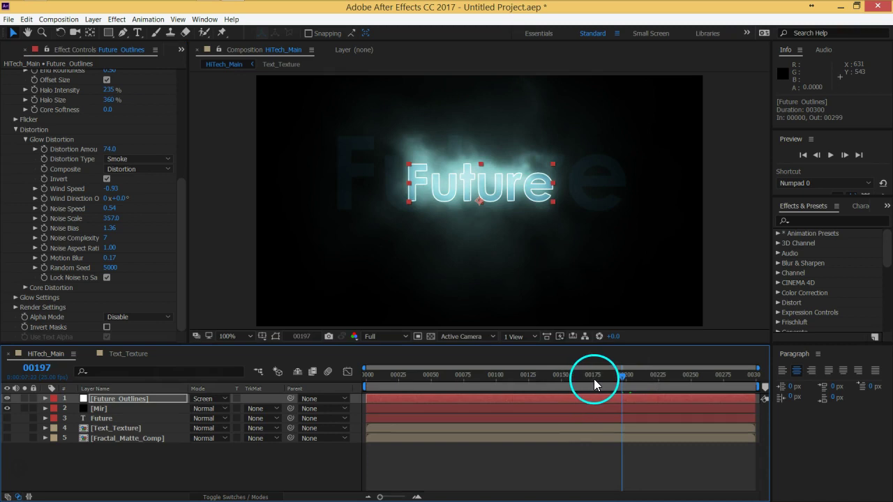
left_click(595, 380)
left_click(543, 372)
left_click(569, 372)
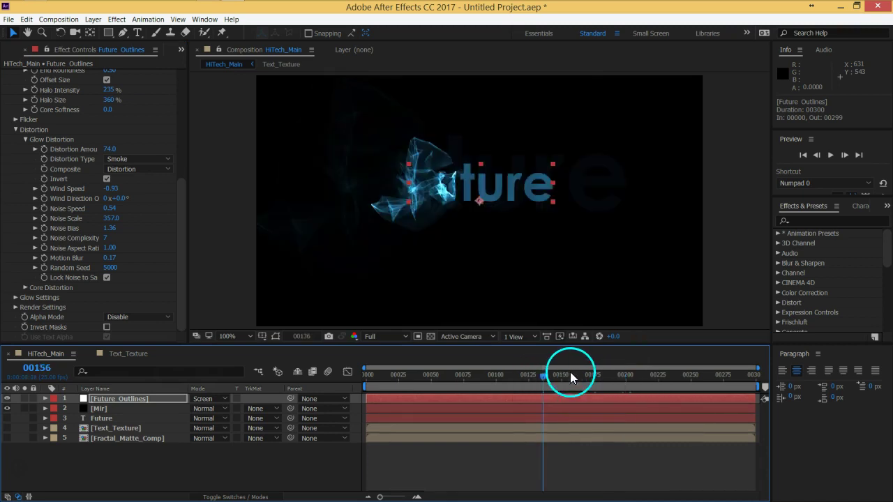
left_click(650, 374)
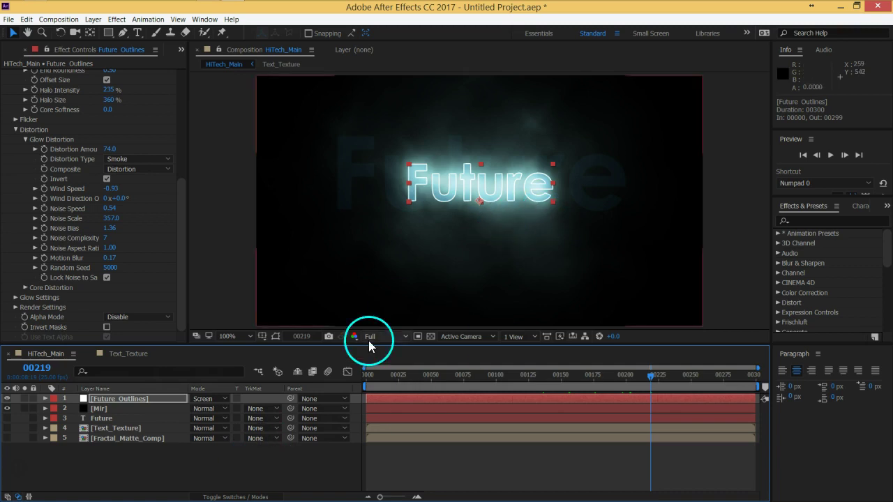
Step: Select the Mir layer to show its effect settings and slightly enlarge the composition viewer
left_click(224, 455)
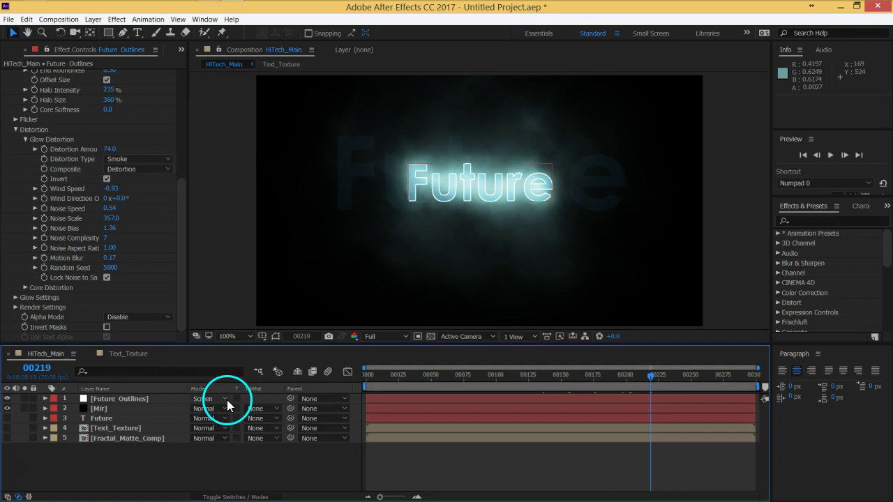
left_click(98, 408)
left_click(111, 447)
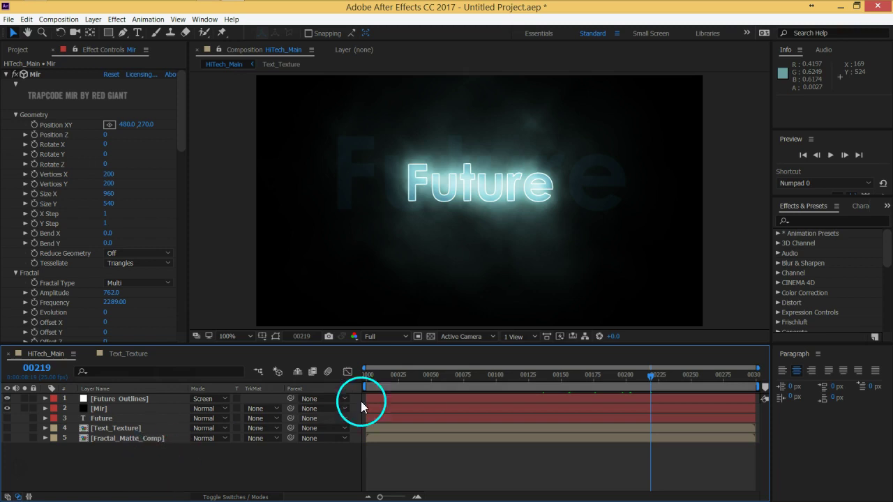
left_click_drag(385, 345, 386, 351)
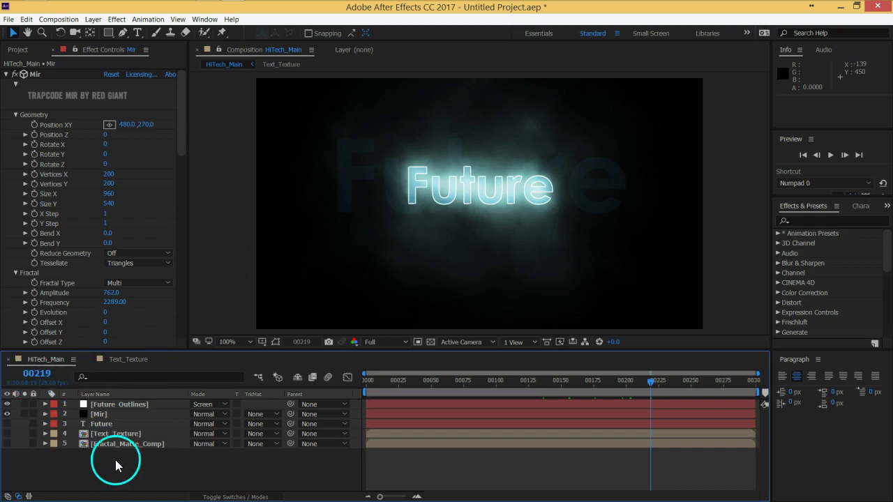
Step: Inspect the composition against the transparency grid at frames 219 and 106, leaving the grid turned off
left_click(432, 342)
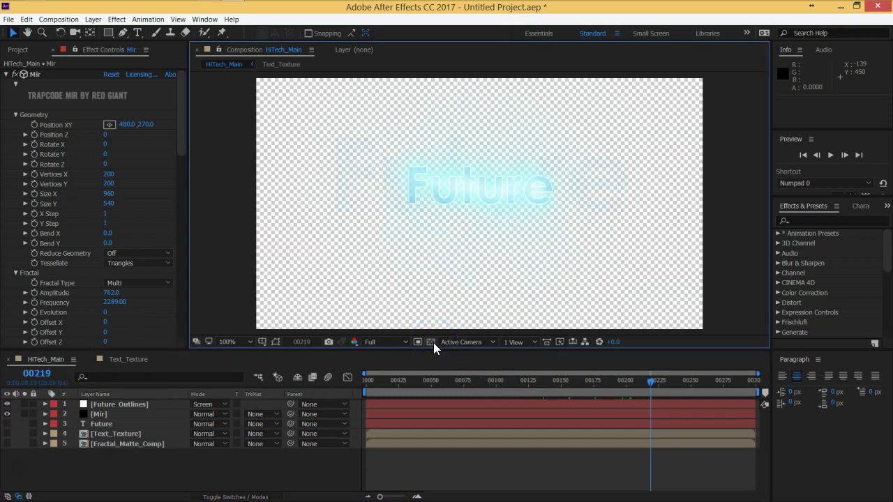
left_click(431, 342)
left_click(504, 380)
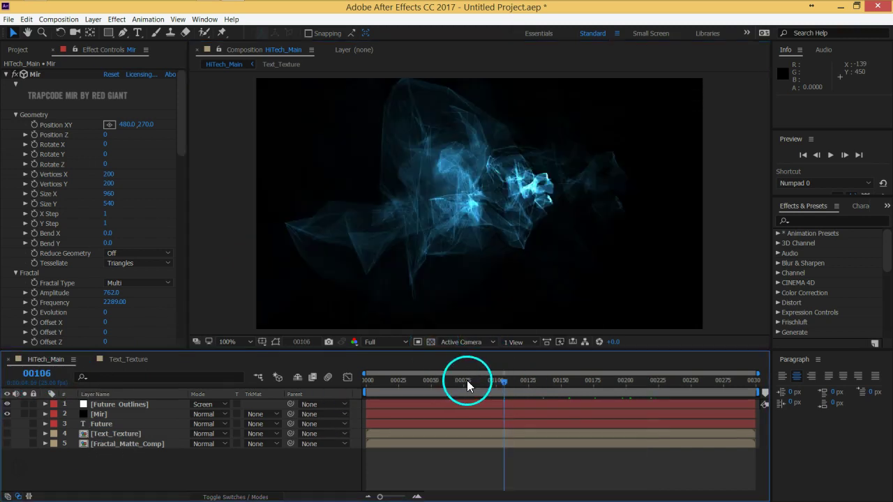
left_click(431, 342)
left_click(430, 342)
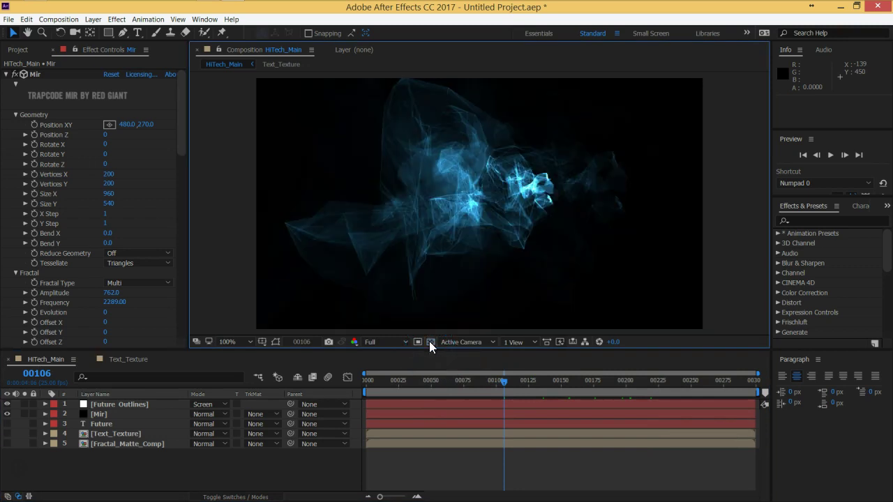
left_click_drag(411, 351, 237, 339)
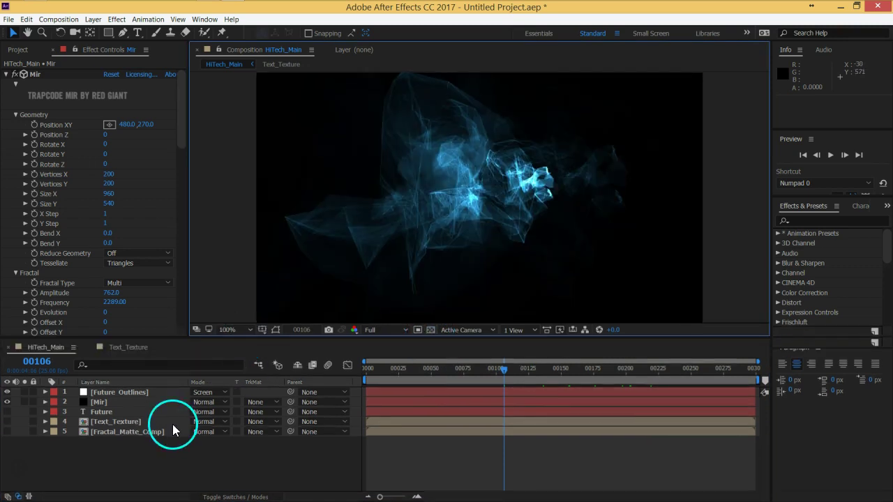
Step: Create a new 960 x 540 composition named BG at 25 fps with a duration of 300 frames
left_click(36, 347)
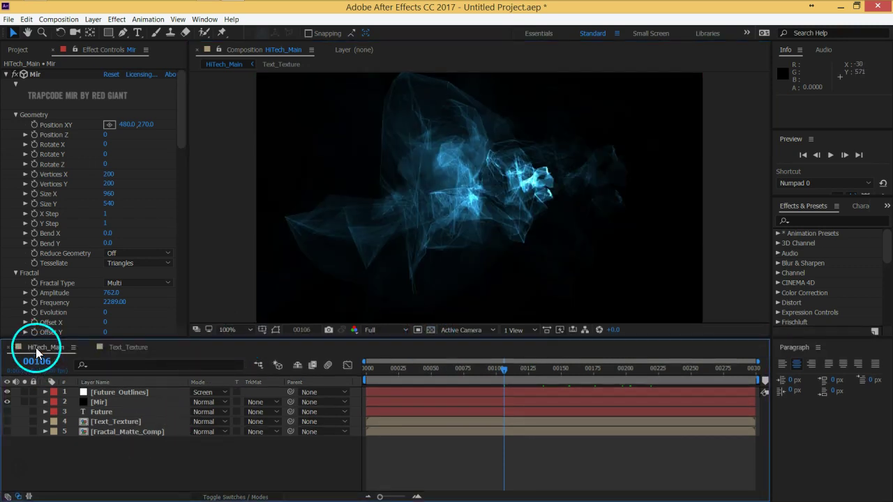
left_click(56, 19)
left_click(56, 19)
key("ctrl+n")
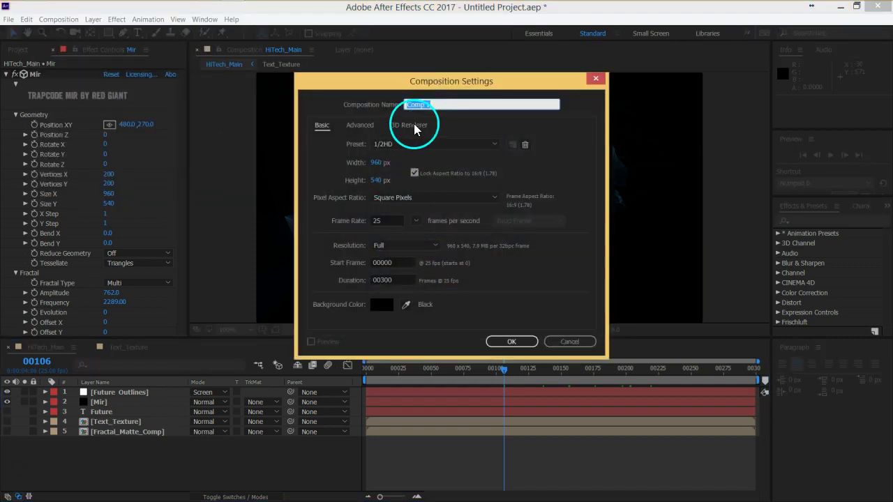
type("BG")
key("Return")
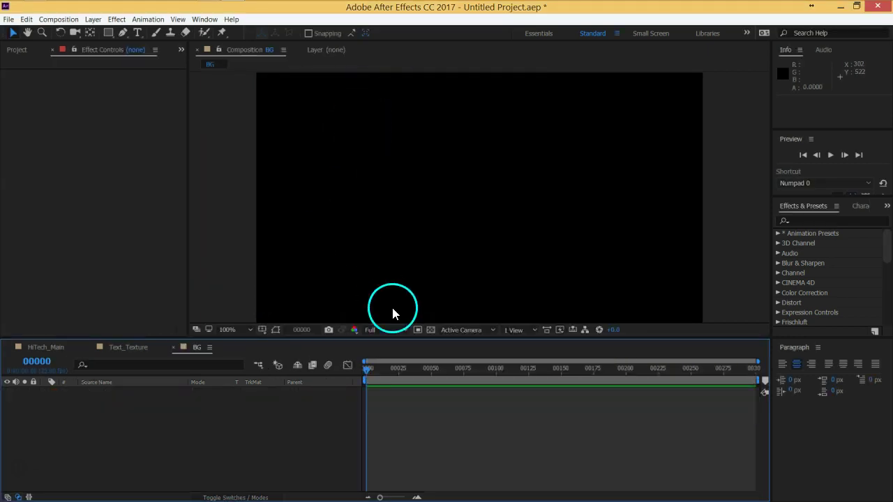
left_click_drag(410, 344, 413, 366)
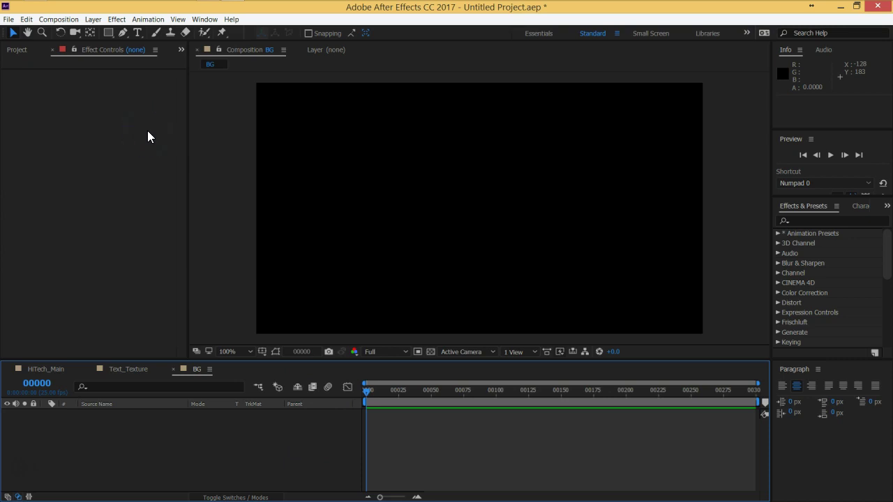
Step: Add a two-node camera with the 24mm preset to the BG composition and dismiss the 2D layer warning
left_click(92, 19)
mouse_move(106, 32)
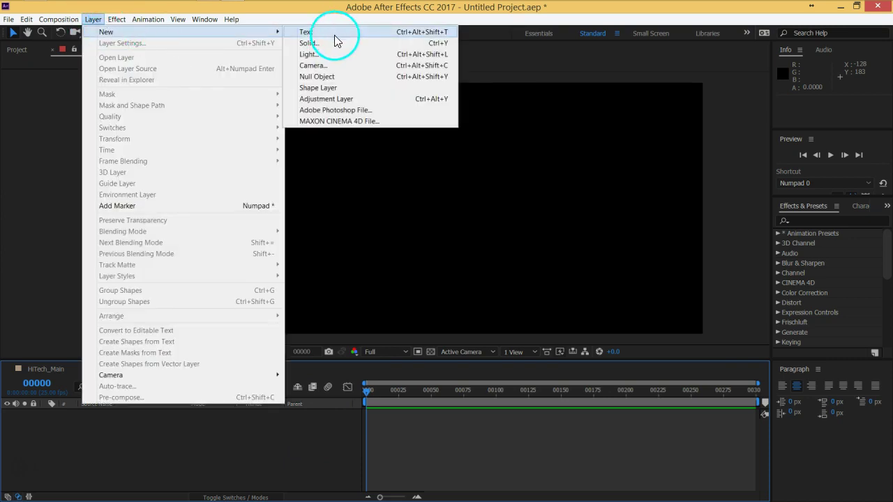
left_click(331, 65)
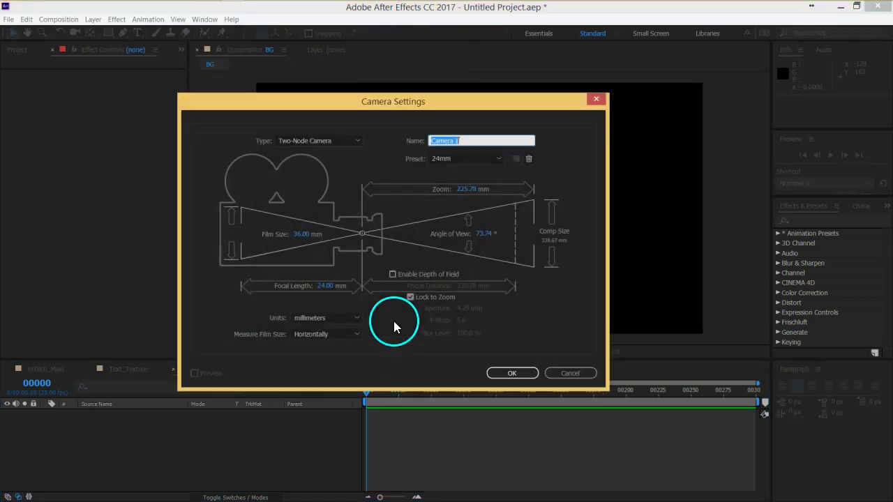
left_click(509, 374)
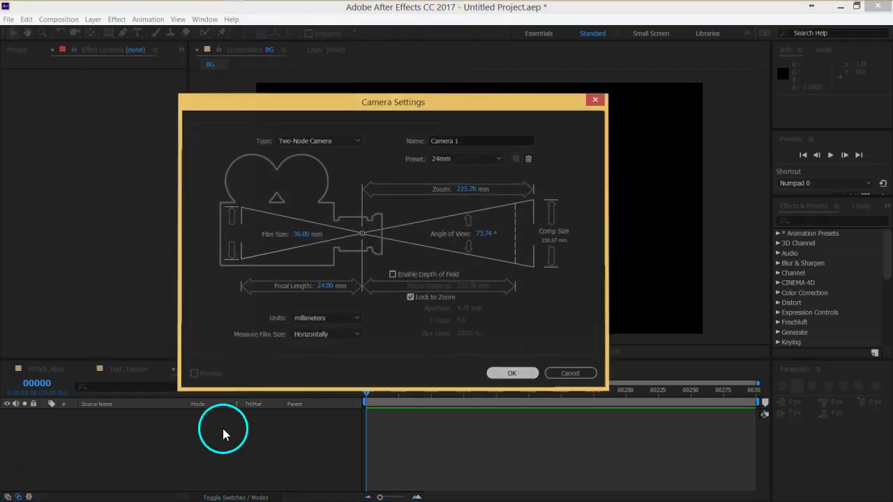
left_click_drag(428, 202, 413, 202)
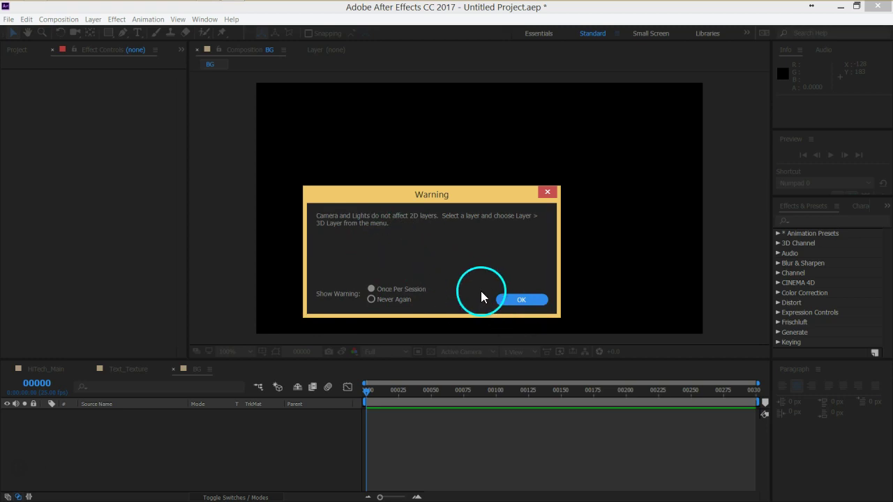
left_click(522, 301)
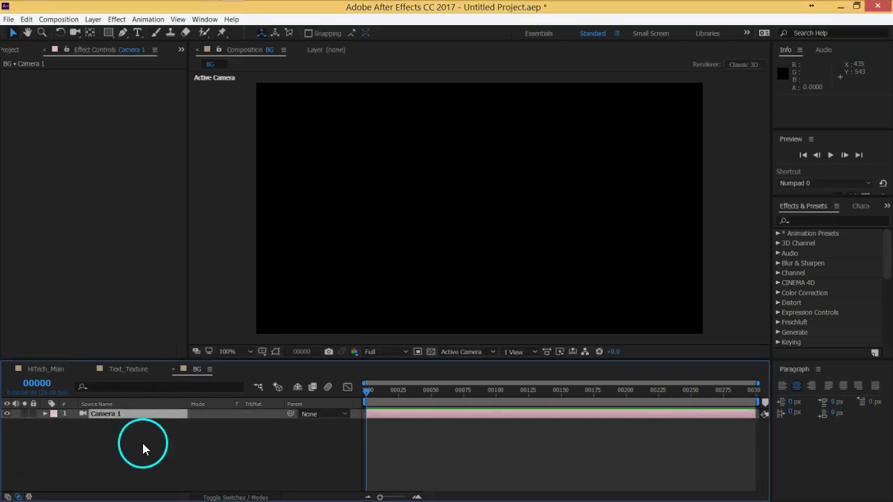
Step: Add a point light with blue color 237DE0 and 100% intensity to the BG composition
left_click(94, 19)
mouse_move(150, 29)
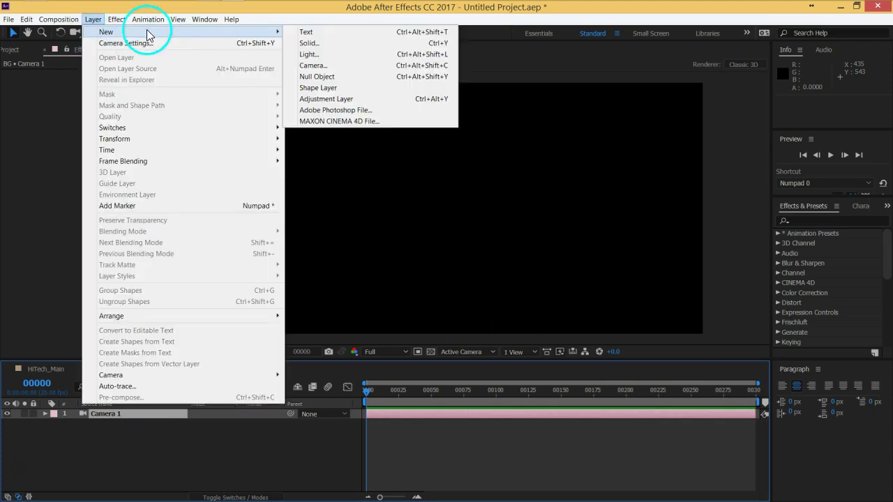
left_click(349, 56)
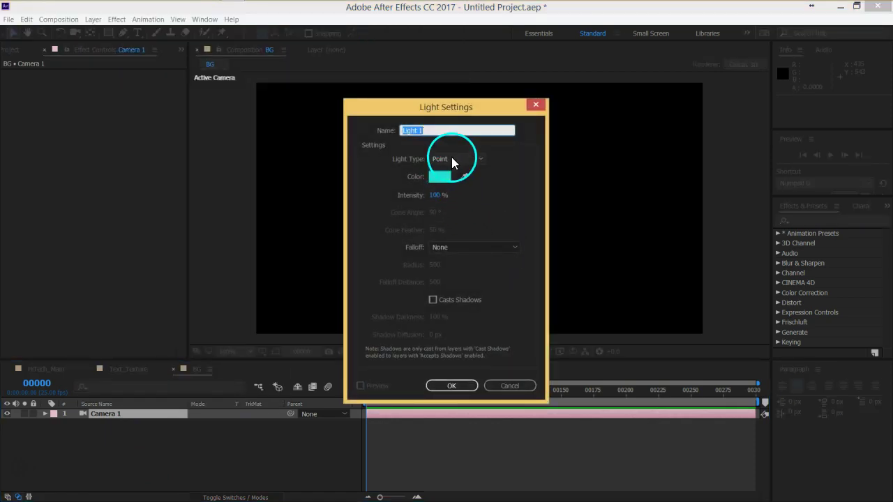
left_click(440, 177)
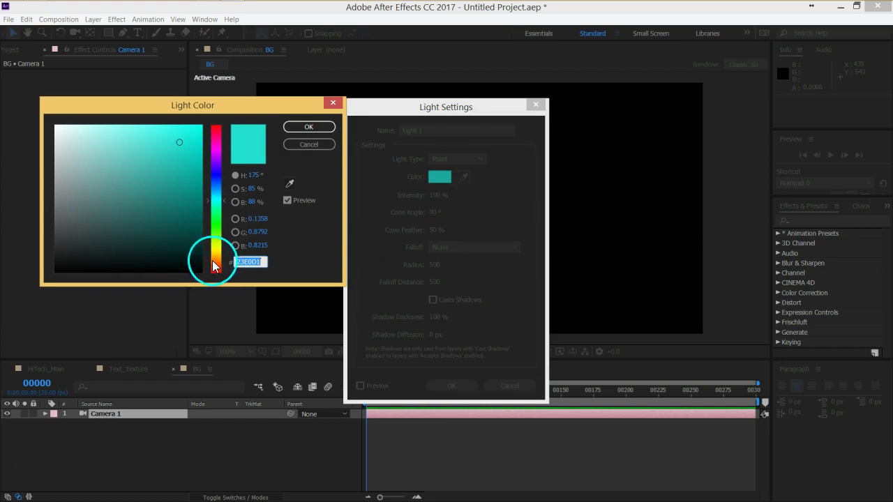
left_click(215, 261)
left_click_drag(218, 258, 218, 186)
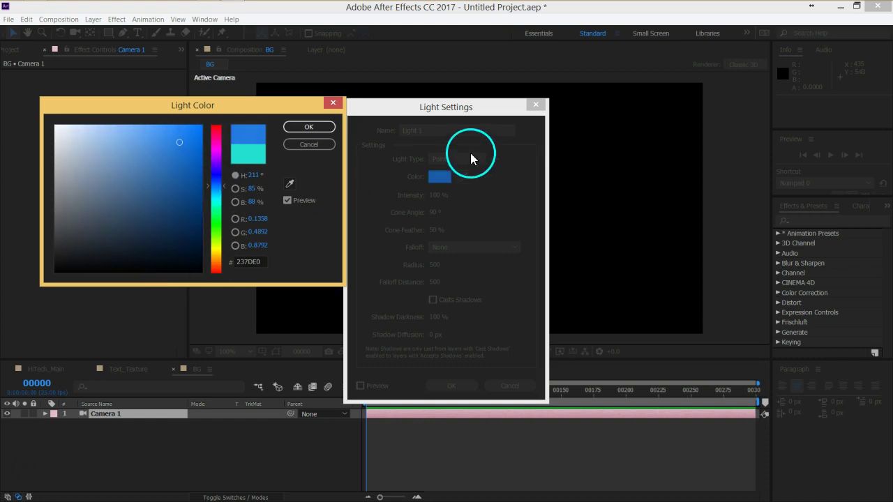
left_click(309, 127)
left_click(455, 385)
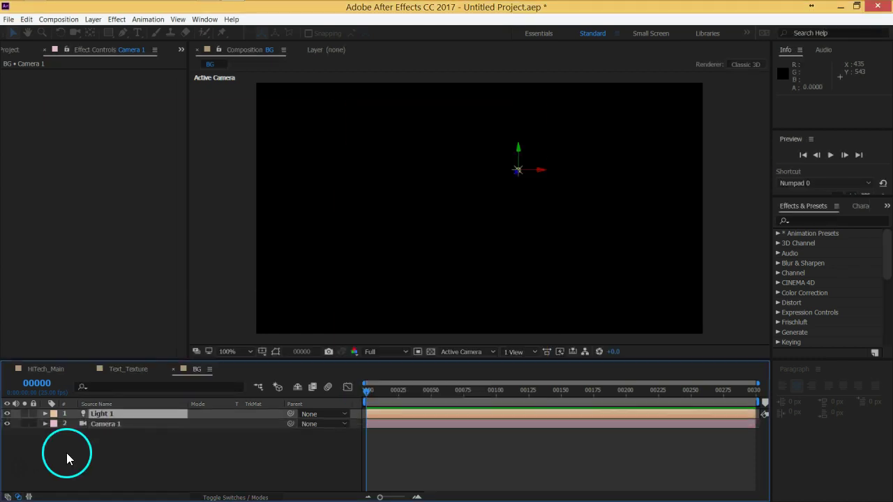
Step: Add a second point light with orange color E08723 and 100% intensity
left_click(93, 19)
mouse_move(106, 31)
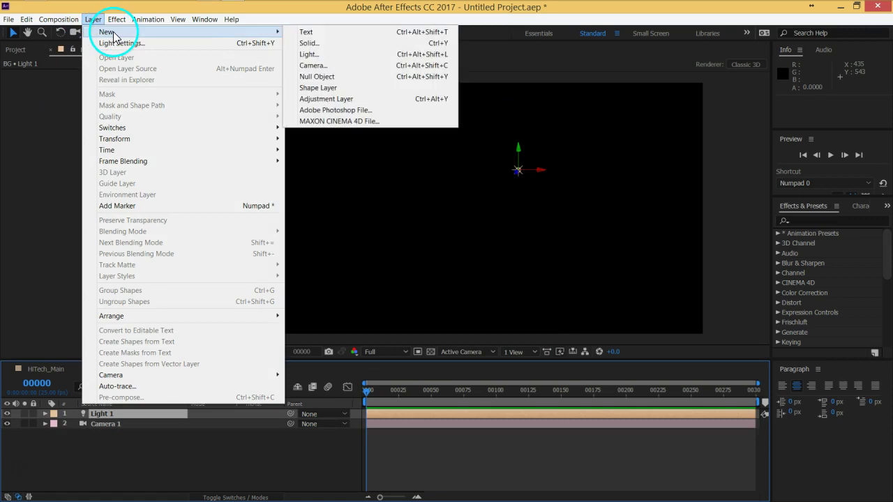
left_click(325, 55)
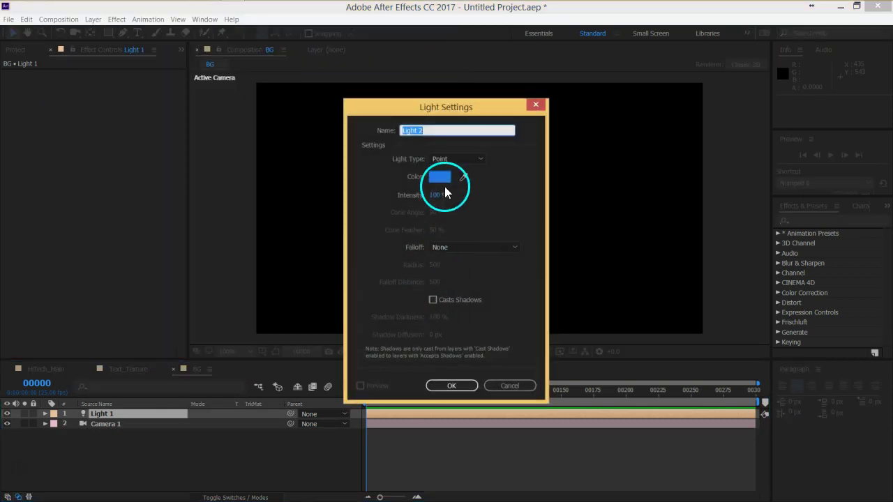
left_click(449, 178)
mouse_move(216, 265)
left_mouse_down()
mouse_move(216, 255)
mouse_move(214, 263)
left_mouse_up()
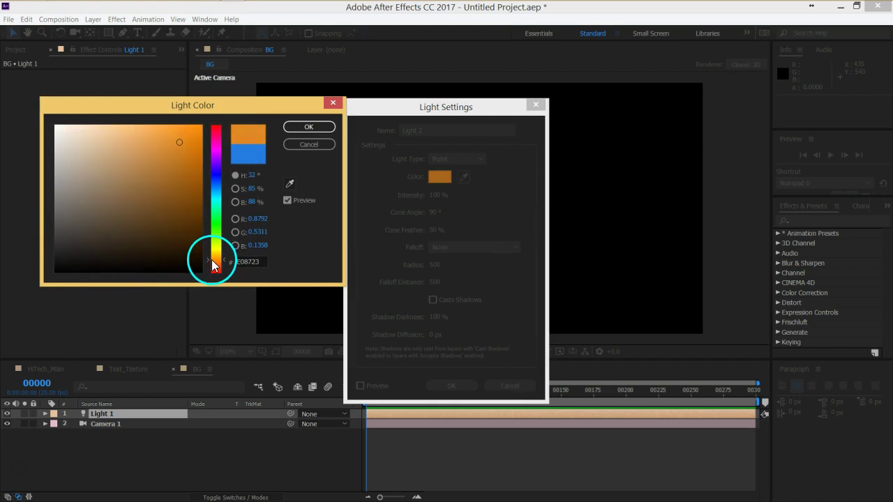
left_click(309, 126)
left_click(450, 383)
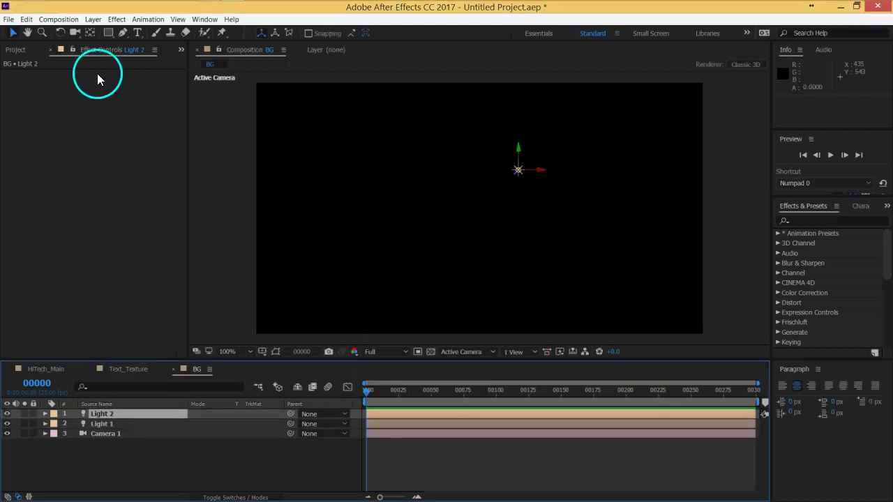
Step: Add a third point light with purple color B823E0 and 100% intensity
left_click(93, 19)
mouse_move(96, 32)
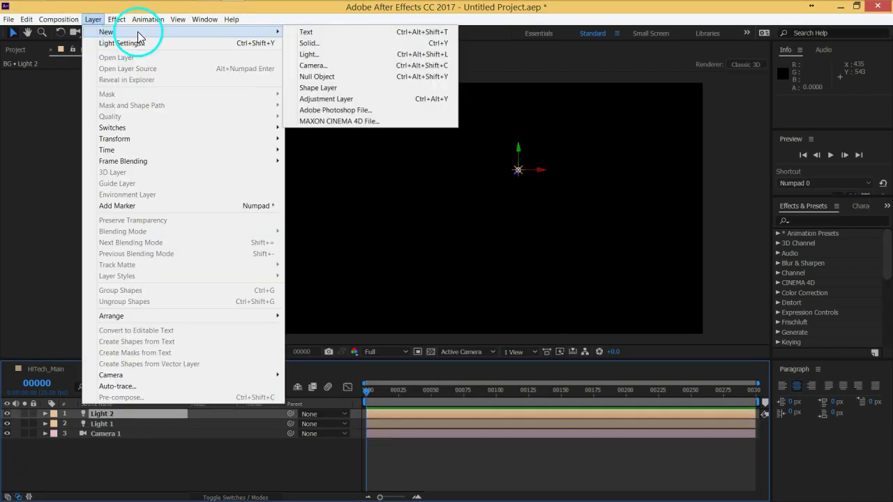
left_click(344, 55)
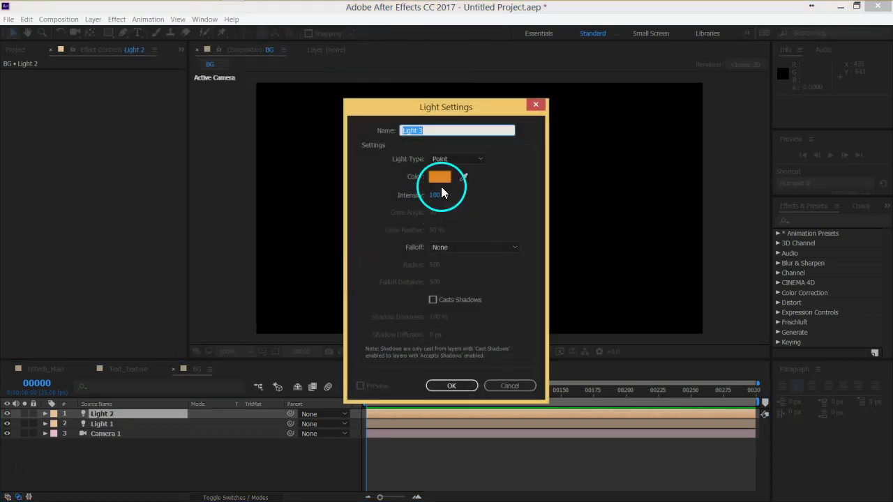
left_click(441, 180)
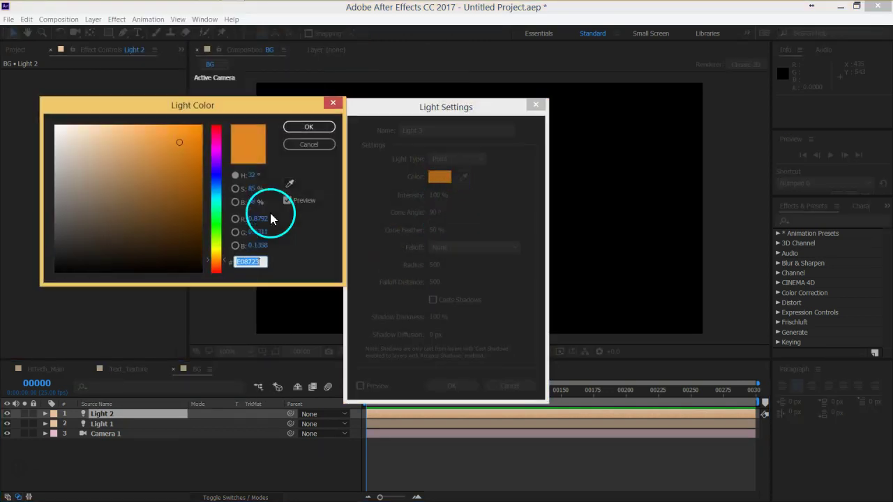
left_click(213, 156)
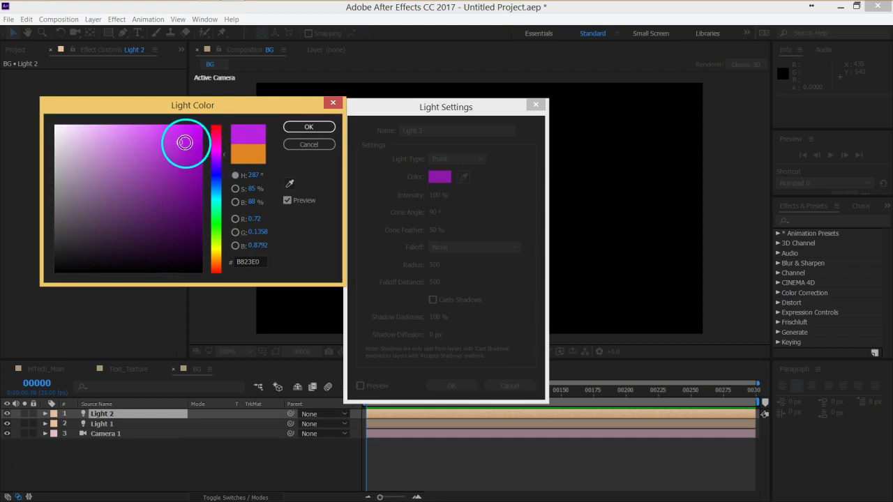
left_click(308, 127)
left_click(450, 388)
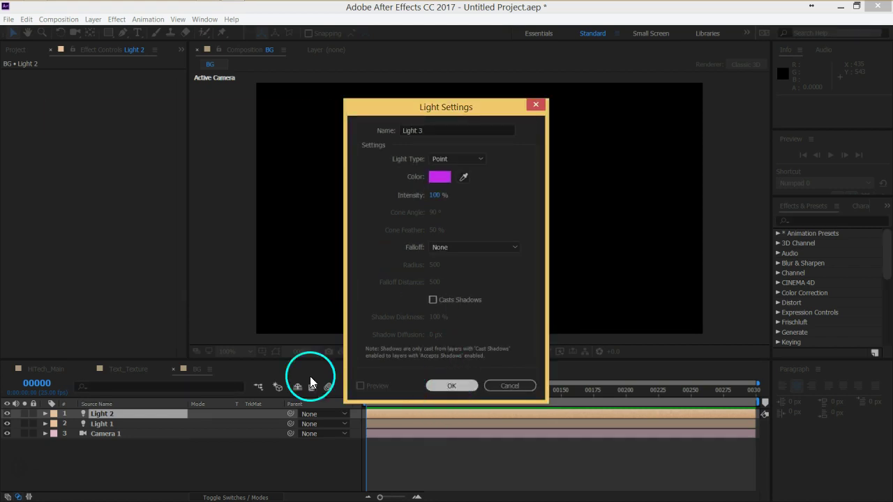
Step: Add a fourth point light with green color 29E979 and 100% intensity to the BG composition
left_click(93, 19)
mouse_move(237, 32)
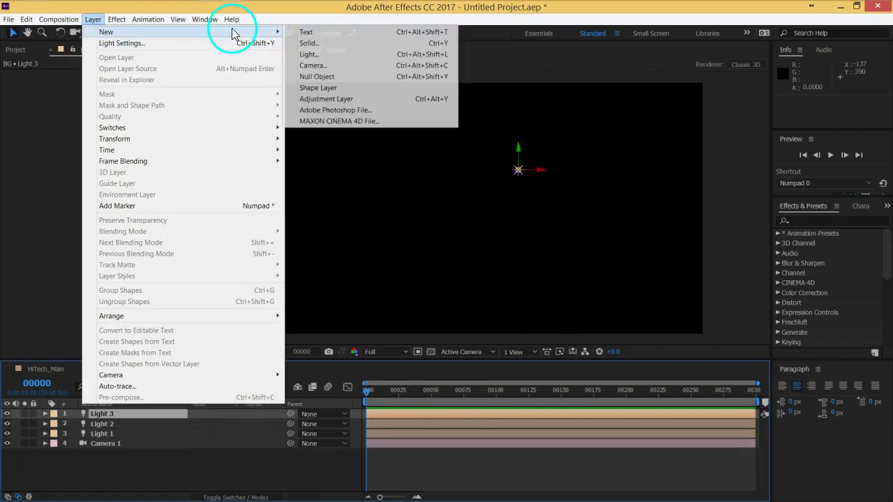
left_click(339, 54)
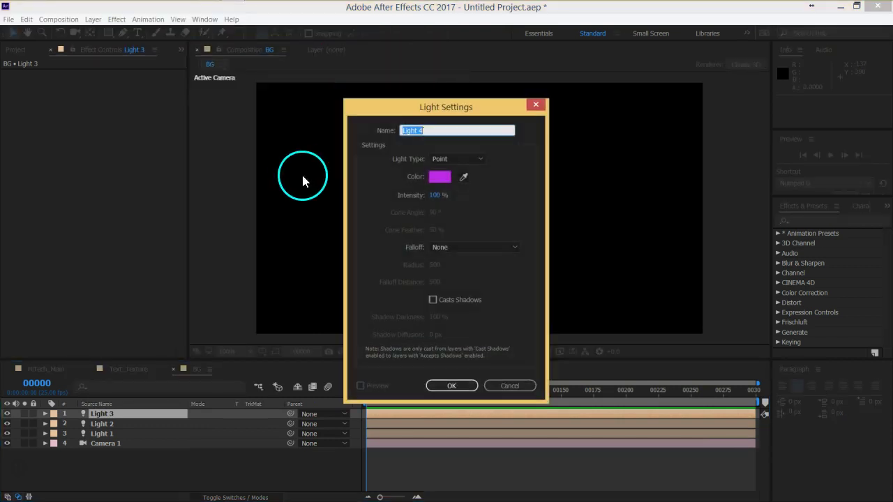
left_click(444, 176)
mouse_move(223, 228)
left_mouse_down()
mouse_move(216, 234)
mouse_move(217, 201)
mouse_move(217, 218)
left_mouse_up()
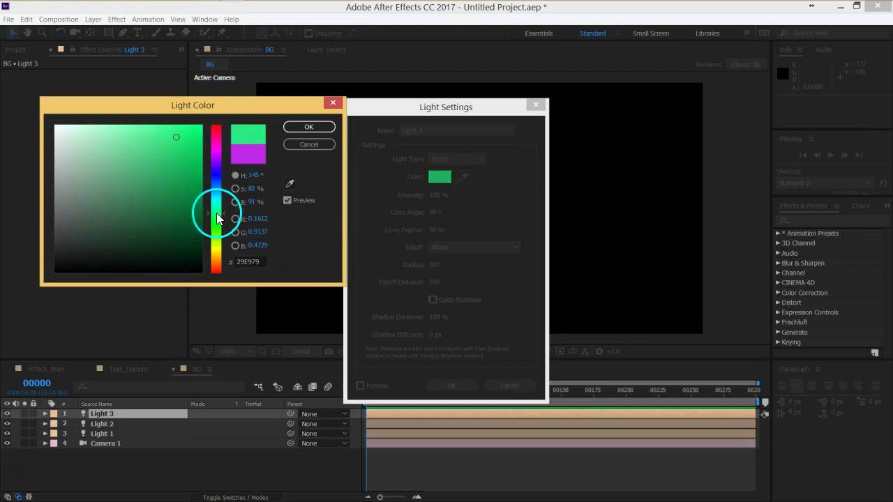
left_click(309, 127)
left_click(447, 384)
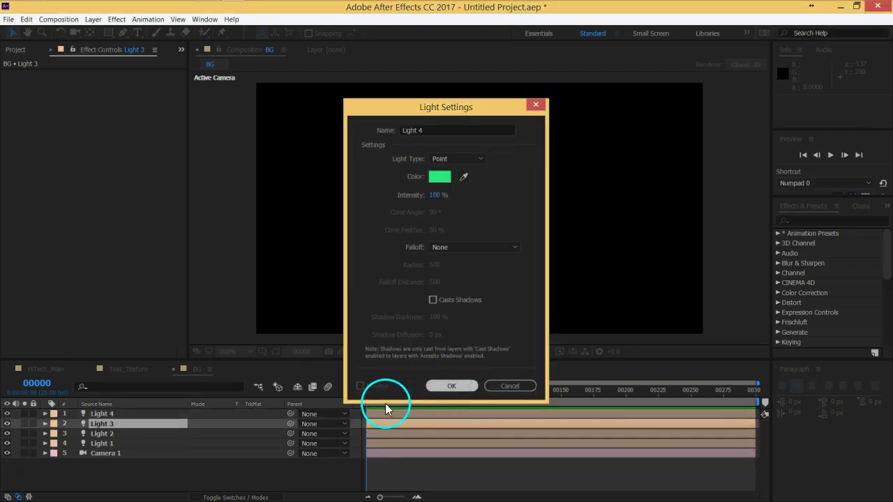
Step: Add a fifth point light with light blue color 29A8E9 and 100% intensity
left_click(93, 19)
mouse_move(256, 33)
left_click(323, 56)
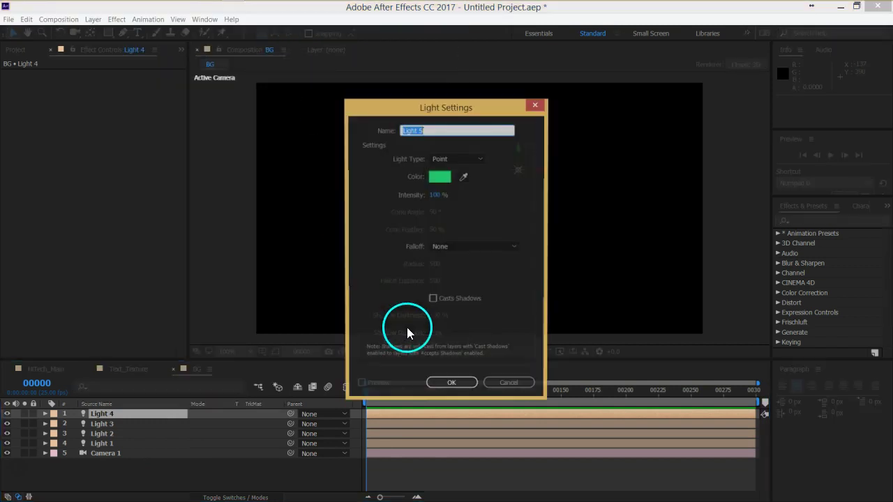
left_click(450, 159)
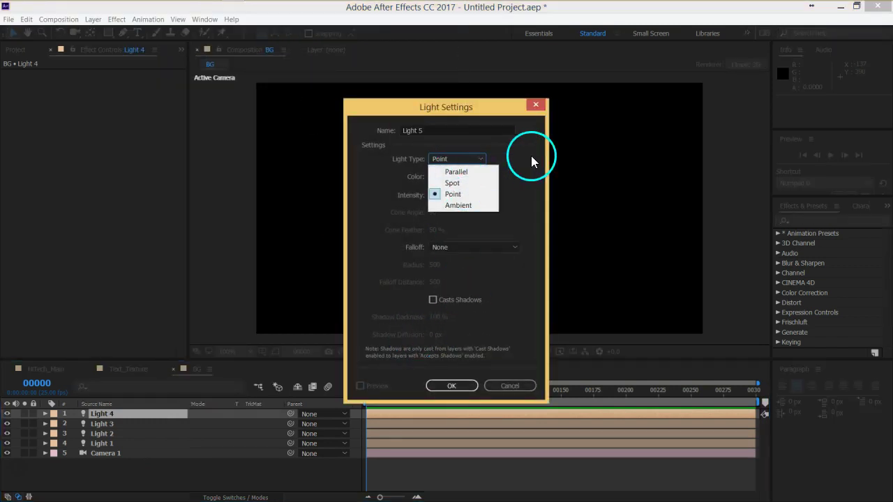
left_click(531, 156)
left_click(443, 178)
left_click_drag(220, 209, 216, 191)
left_click_drag(185, 143, 184, 135)
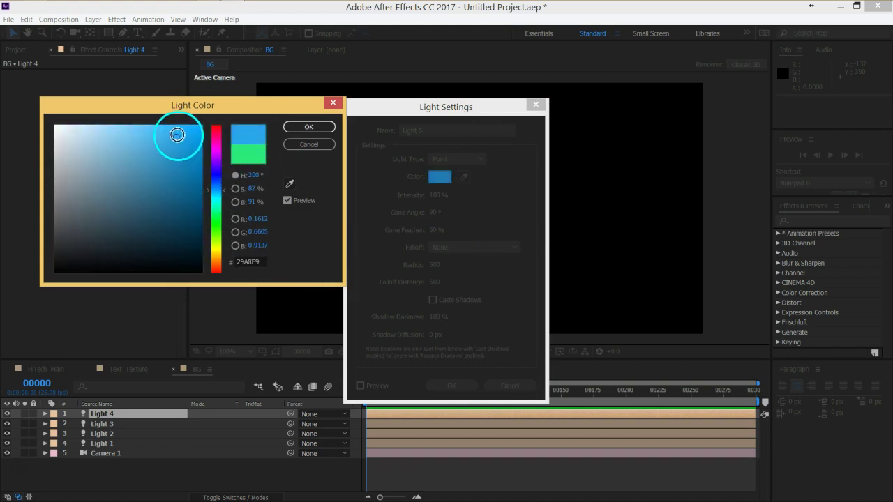
key("Return")
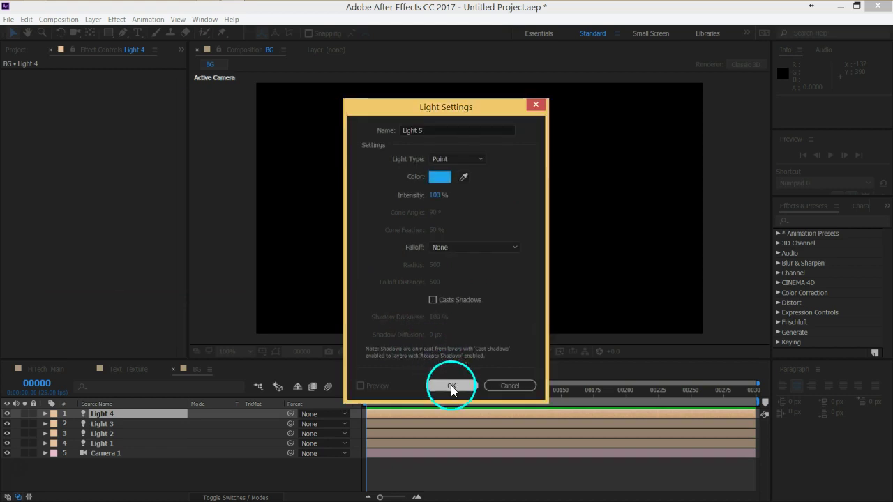
left_click(452, 386)
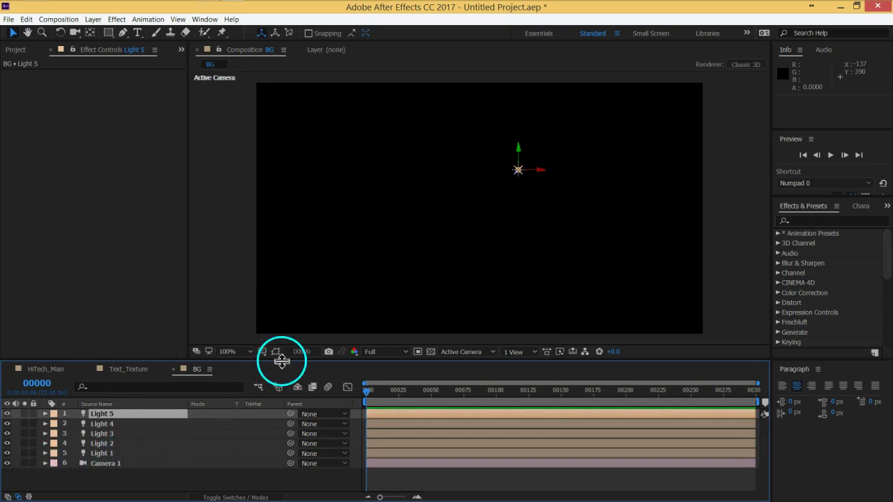
Step: Place Light 1 in the lower left of the frame and Light 2 in the lower right
left_click_drag(279, 359, 279, 328)
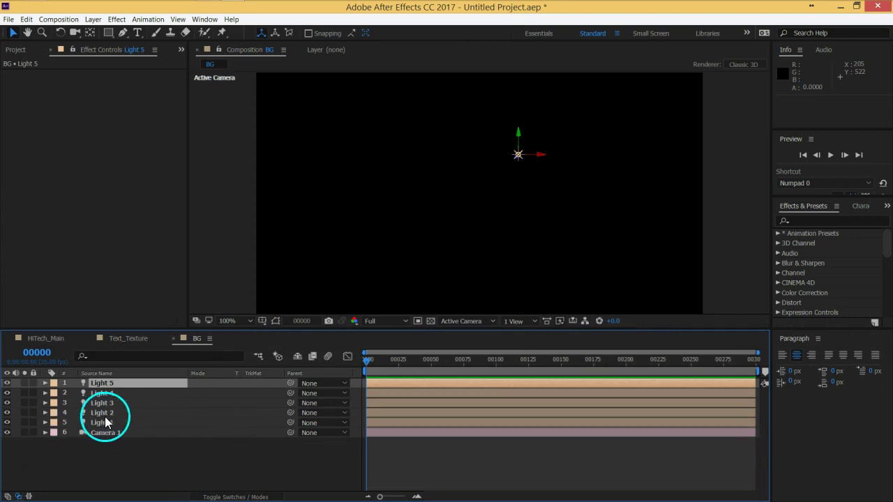
left_click(116, 423)
left_click_drag(517, 167, 357, 244)
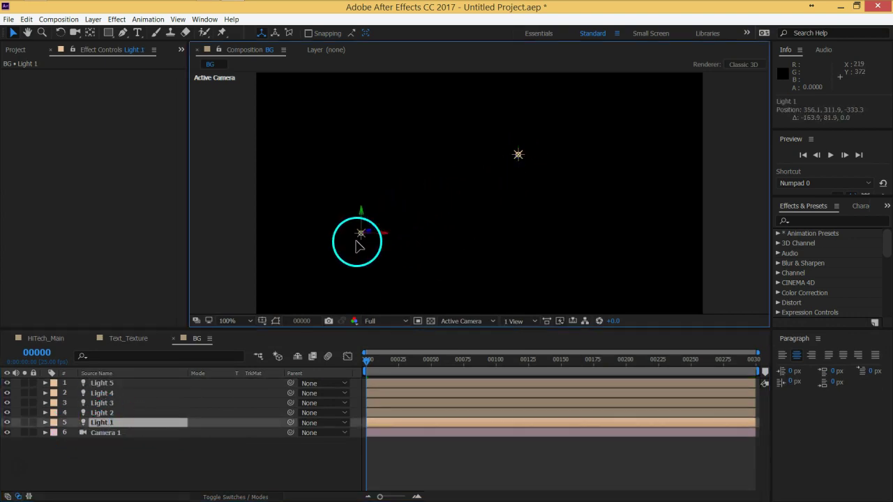
left_click(115, 413)
left_click_drag(522, 165, 634, 234)
left_click(135, 439)
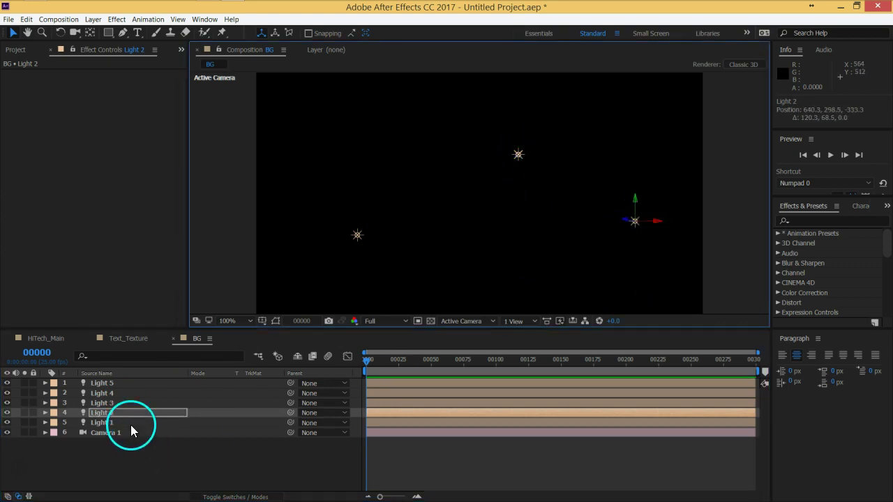
Step: Spread out Lights 3, 4 and 5, with Light 3 at the frame's upper left and Light 5 at its upper centre
left_click(126, 403)
left_click_drag(516, 156, 337, 125)
scroll(438, 187, "down", 2)
left_click(105, 393)
left_click_drag(502, 176, 540, 209)
left_click(504, 178)
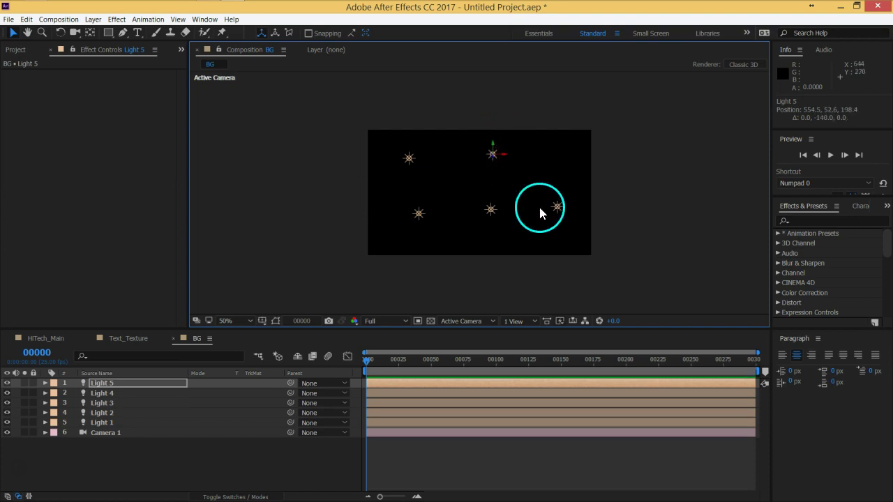
Step: Shift Light 1 toward the frame's lower-left corner and Light 4 to the lower centre at a depth of about -135
left_click(422, 213)
left_click_drag(423, 219, 382, 233)
left_click(491, 209)
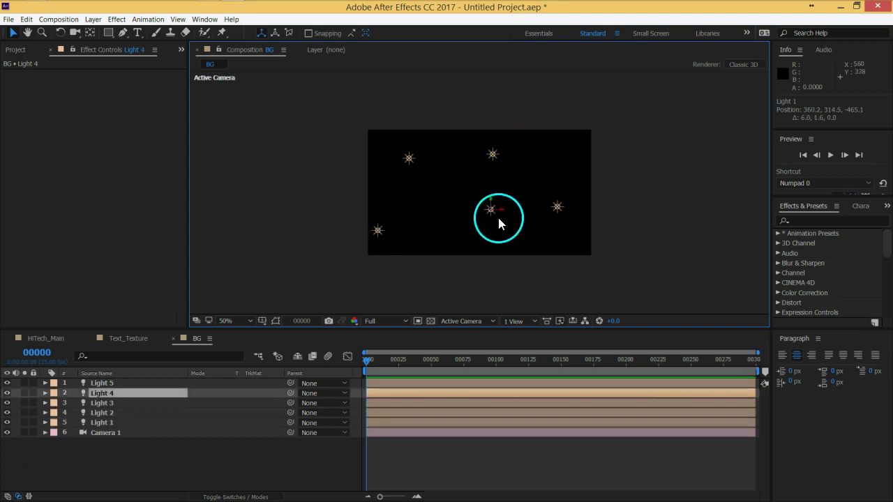
left_click_drag(492, 214, 385, 231)
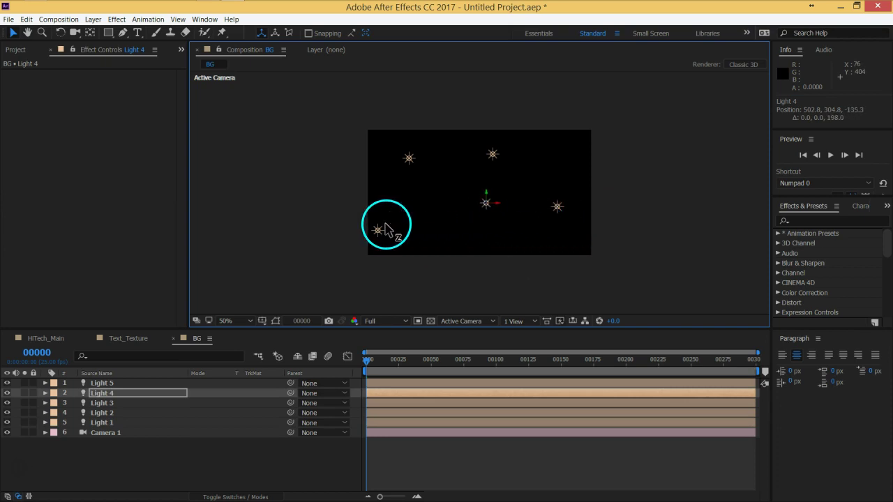
left_click_drag(486, 205, 470, 231)
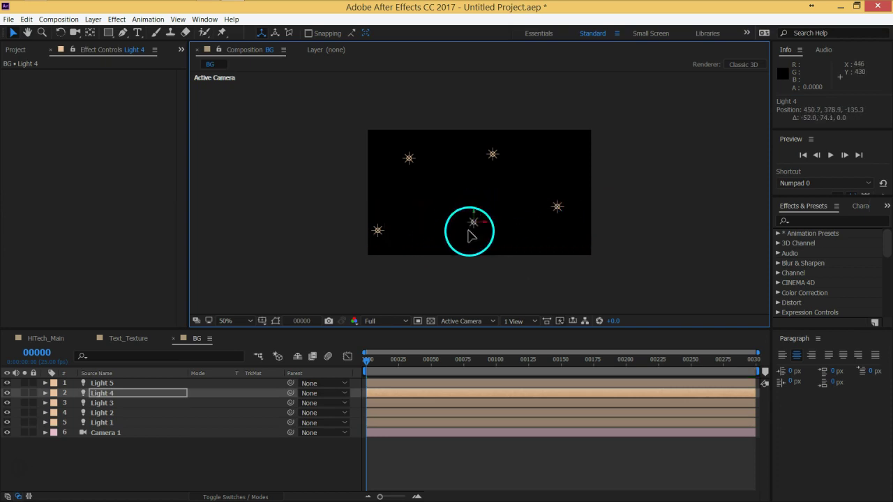
left_click(411, 160)
Step: Move the Camera 1 layer above all the lights in the BG composition
left_click(196, 433)
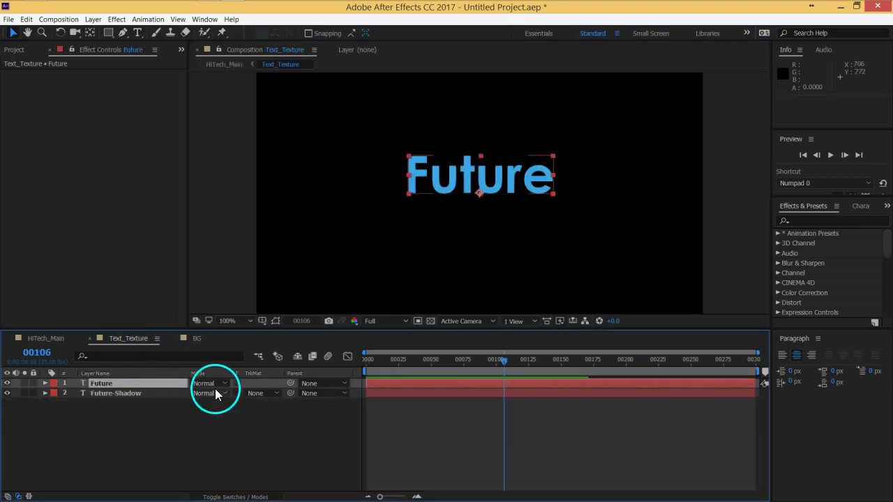
left_click(201, 342)
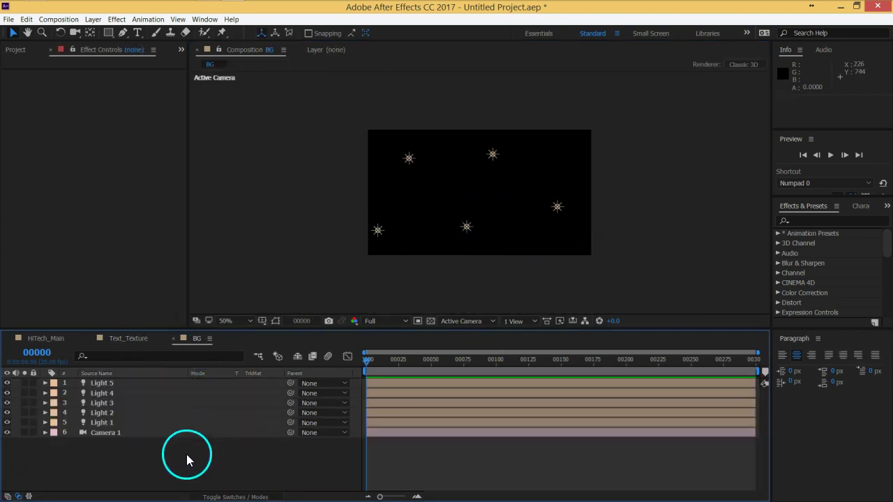
left_click_drag(111, 434, 117, 386)
left_click(155, 436)
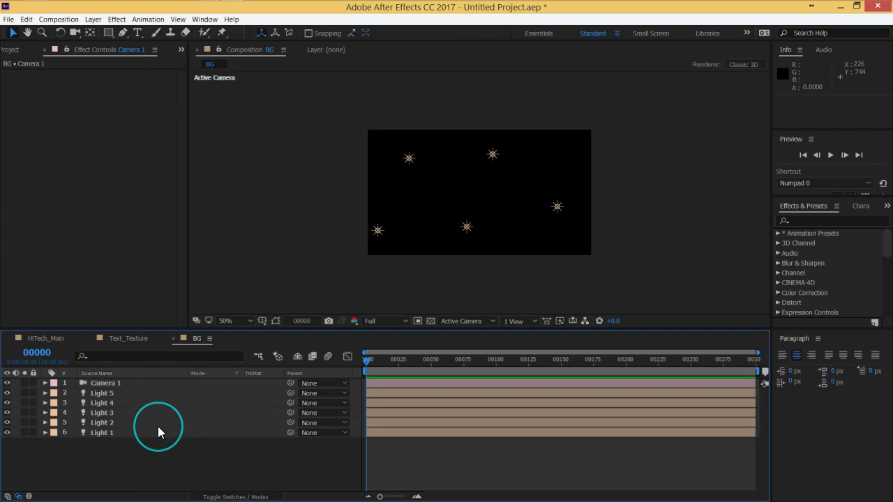
Step: Create a black 960 x 540 px solid named Plexus and place it below all the lights in the layer stack
key("ctrl+y")
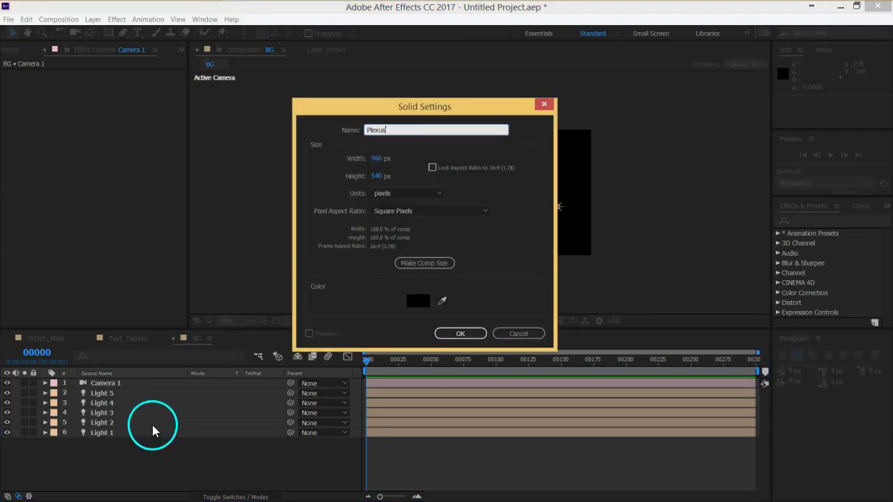
left_click(452, 333)
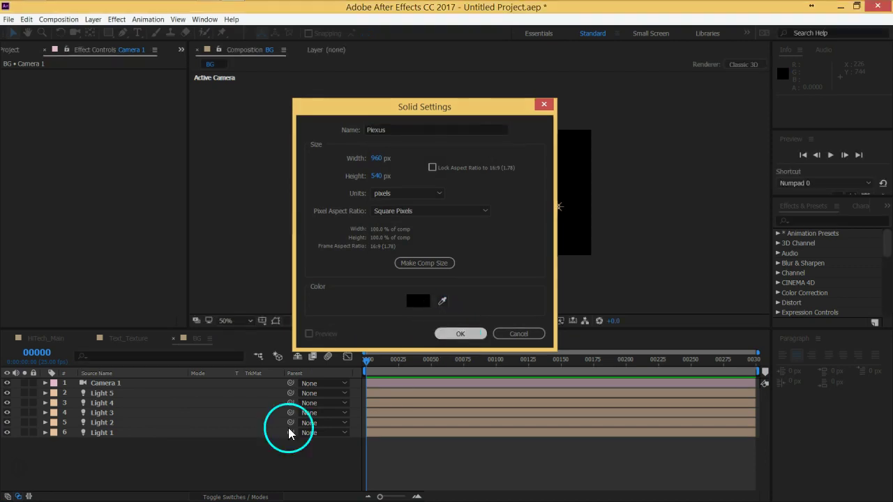
left_click_drag(173, 329, 175, 295)
left_click_drag(120, 355, 123, 427)
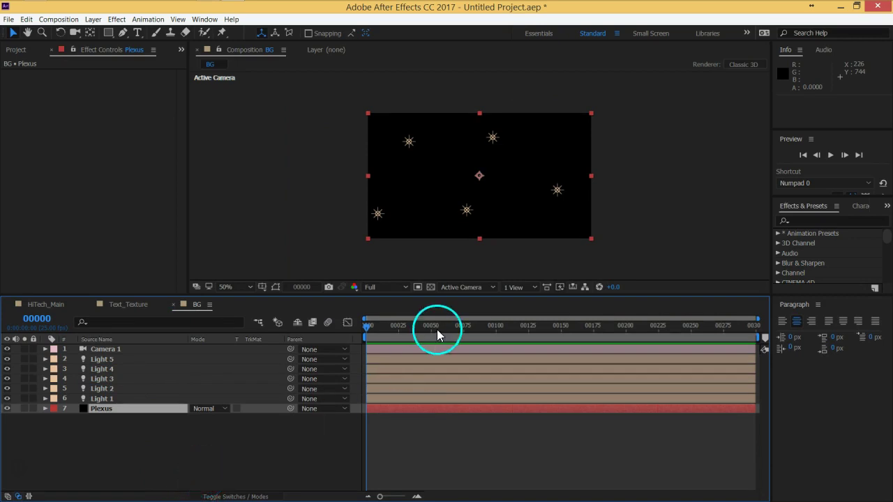
left_click_drag(442, 296, 441, 315)
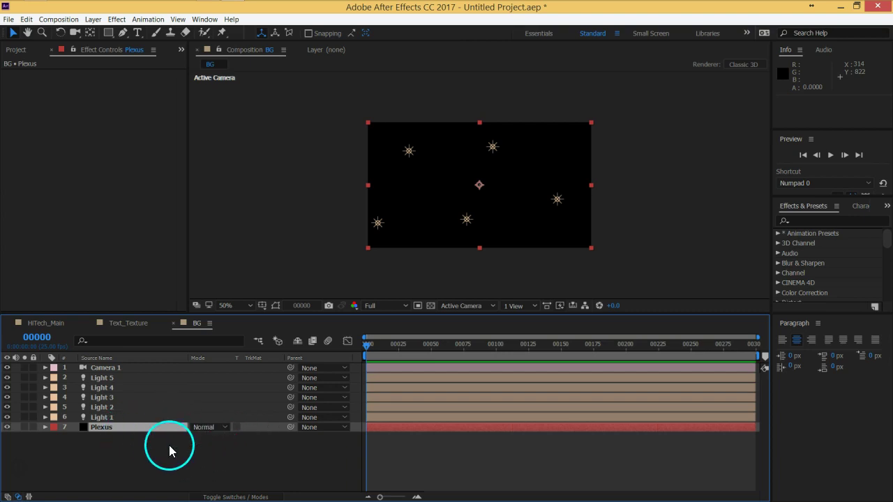
Step: Find the Plexus effect and apply it to the Plexus solid
key("ctrl+space")
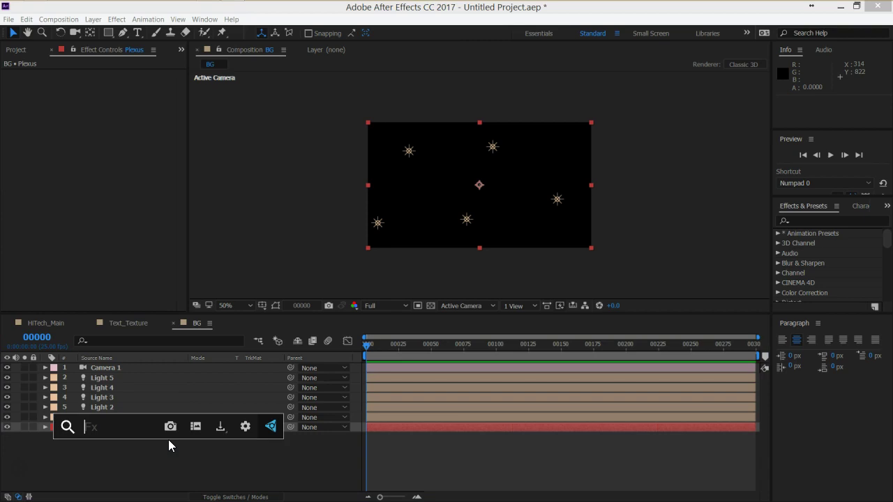
type("plex")
left_click(158, 399)
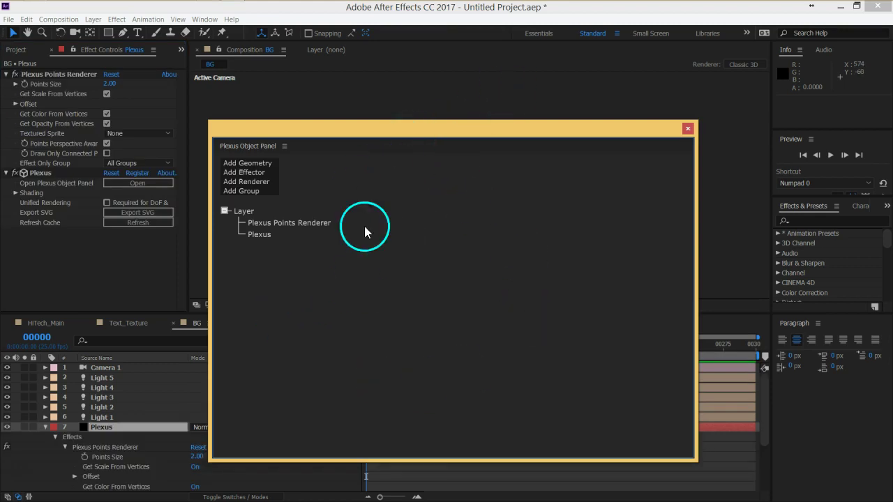
Step: Dock the Plexus Object Panel between the effect controls and the composition view, and collapse the Plexus layer's properties
left_click_drag(429, 132, 493, 88)
left_click_drag(432, 86, 325, 123)
left_click_drag(180, 138, 211, 138)
left_click_drag(483, 164, 350, 155)
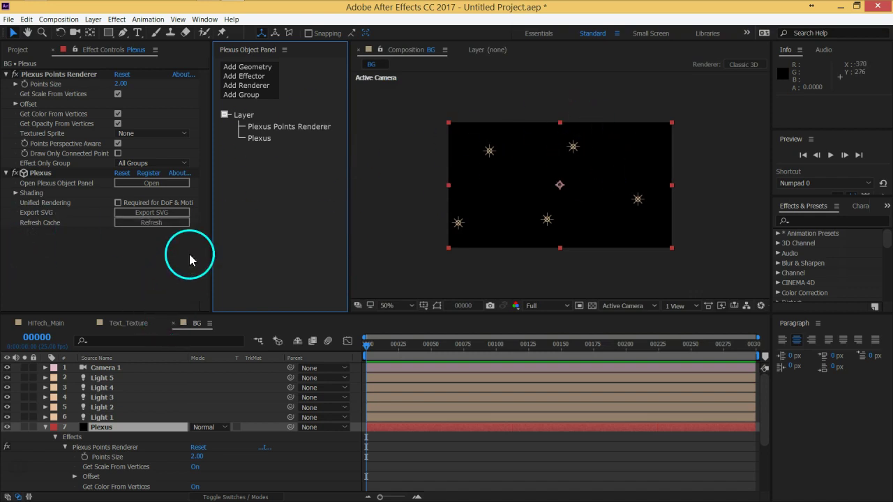
left_click_drag(206, 235, 180, 235)
left_click_drag(225, 313, 227, 291)
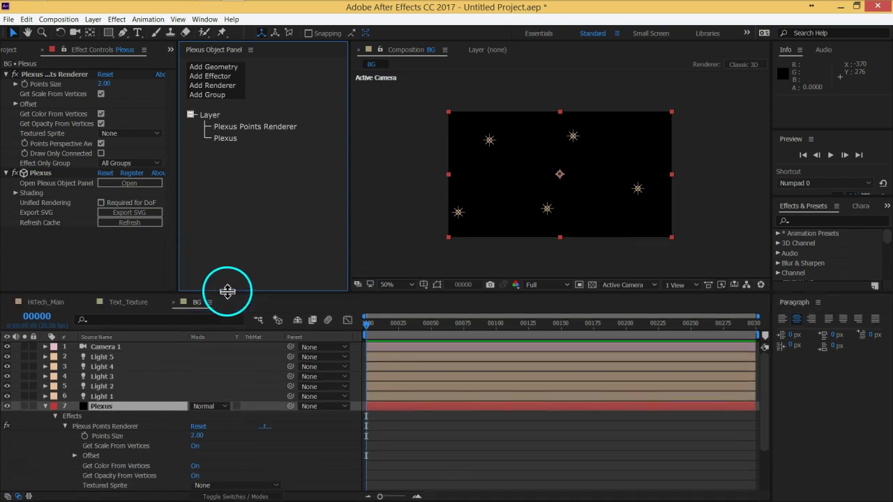
left_click(45, 406)
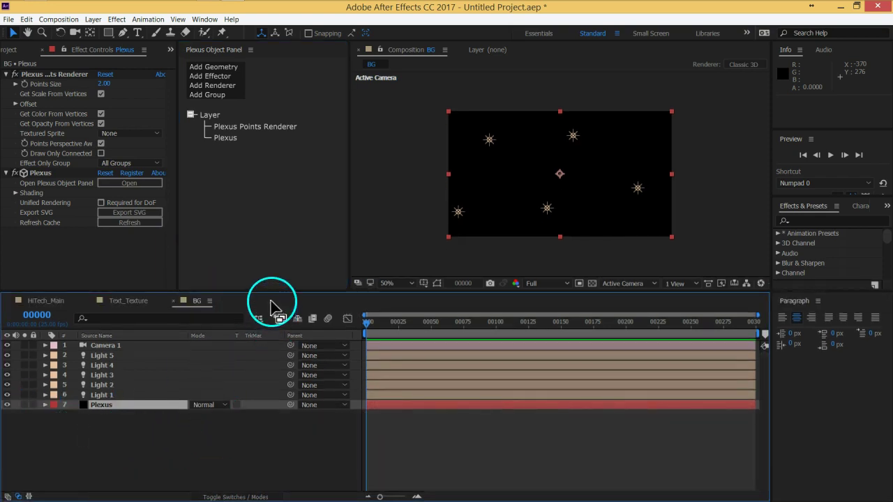
left_click_drag(275, 293, 275, 310)
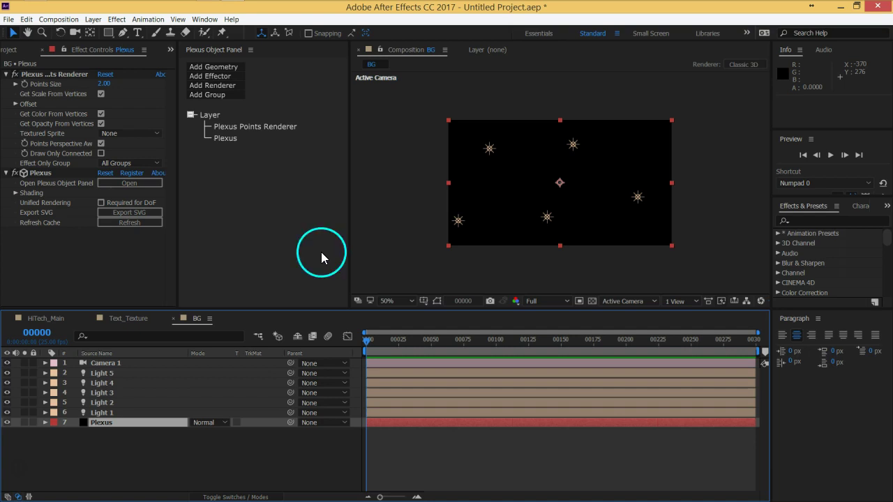
Step: Add a Layers geometry object to the Plexus effect and rename it Lights
left_click(219, 68)
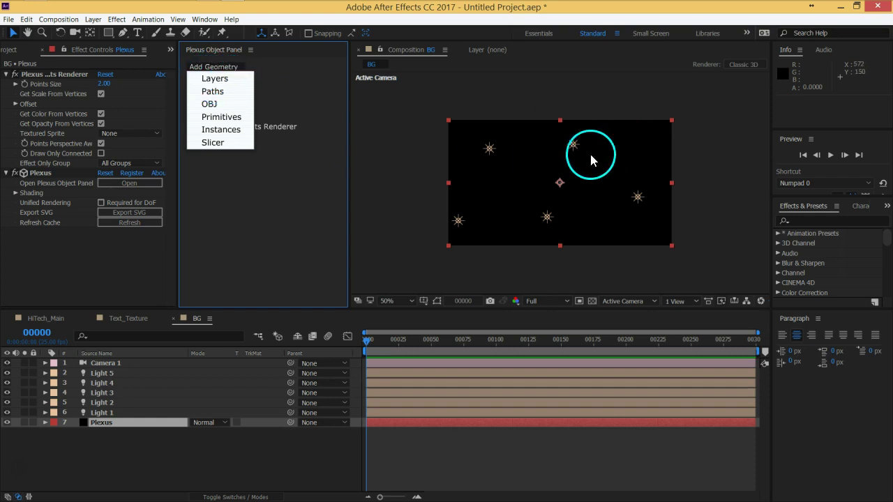
left_click(216, 79)
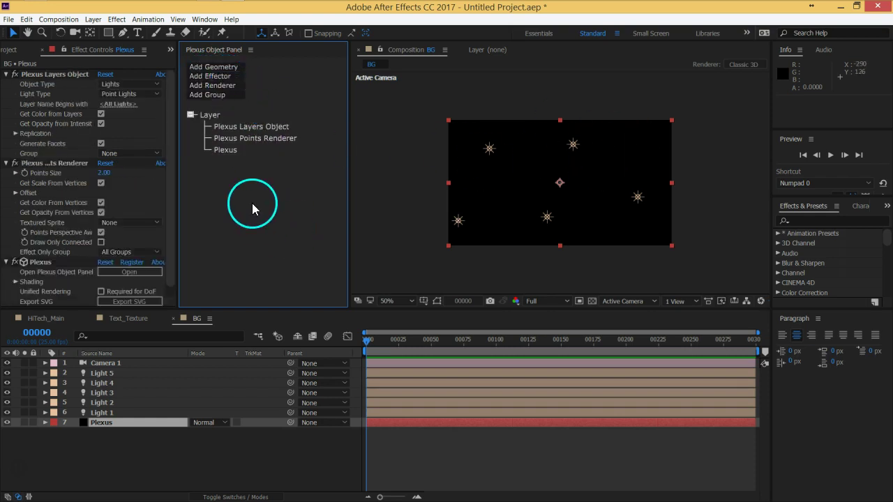
left_click(236, 128)
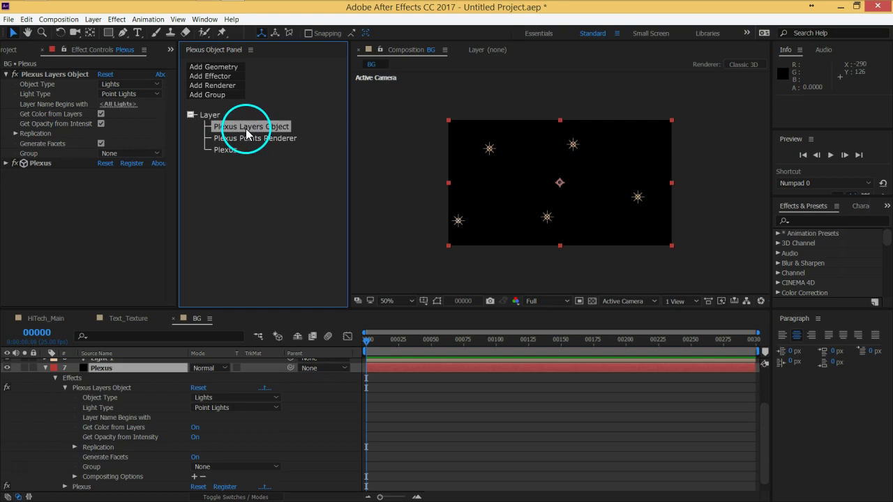
left_click(242, 131)
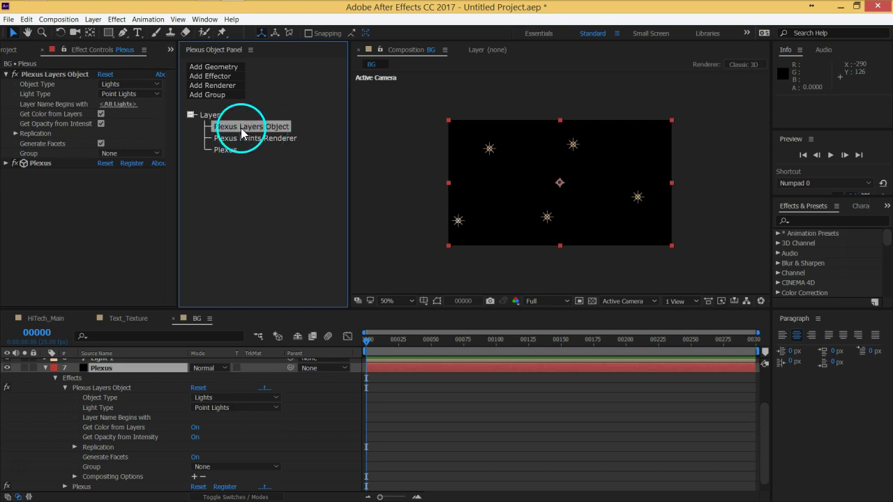
double_click(242, 130)
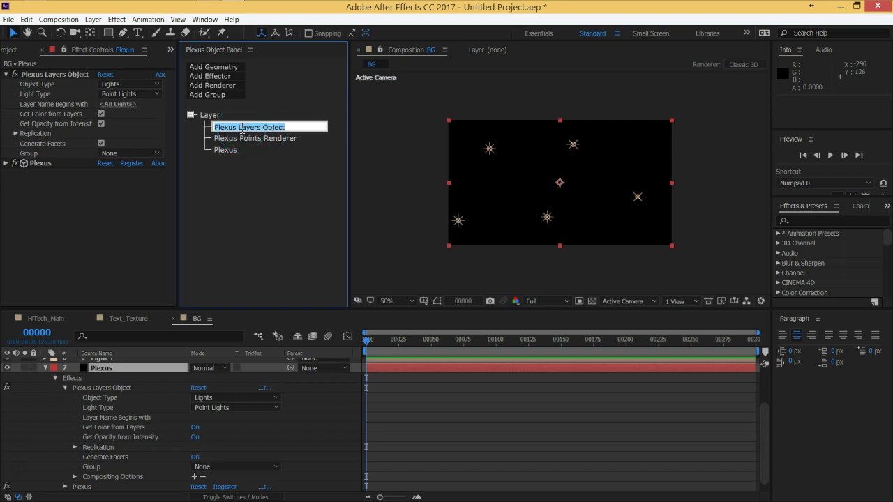
type("Li")
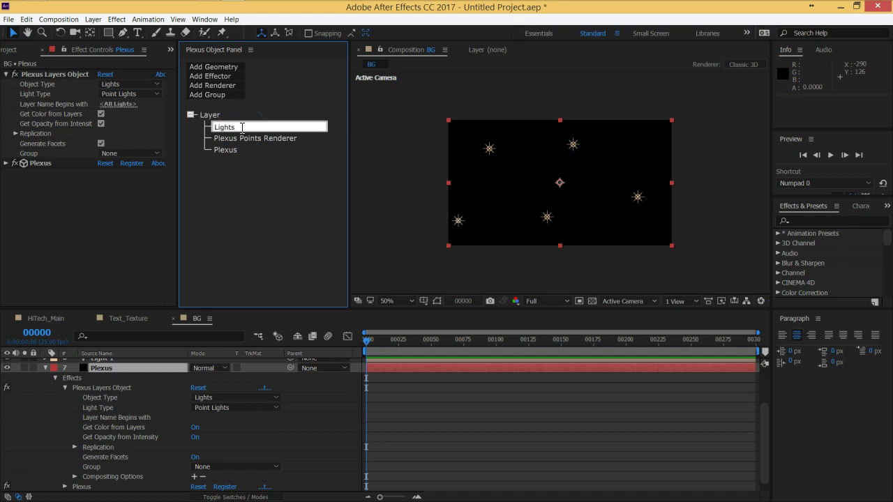
Step: Finish renaming the layers geometry object Lights and set its object type to Lights
type("ghts")
key("Return")
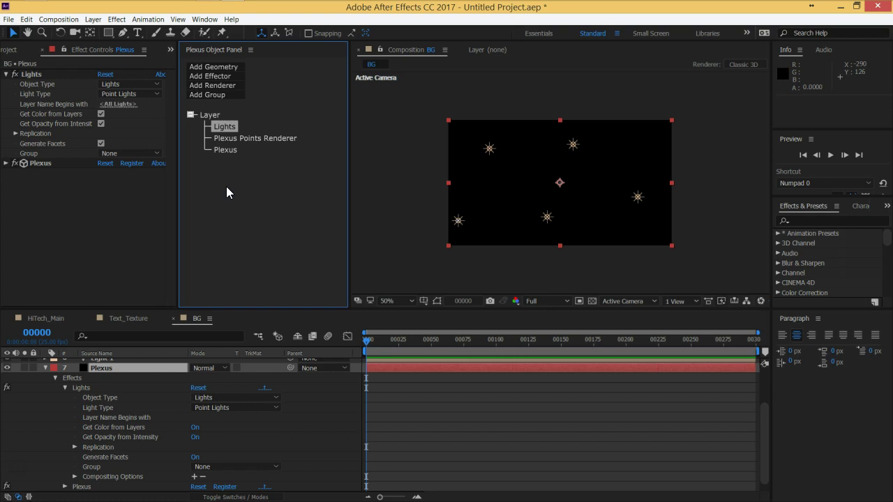
left_click_drag(230, 176, 108, 91)
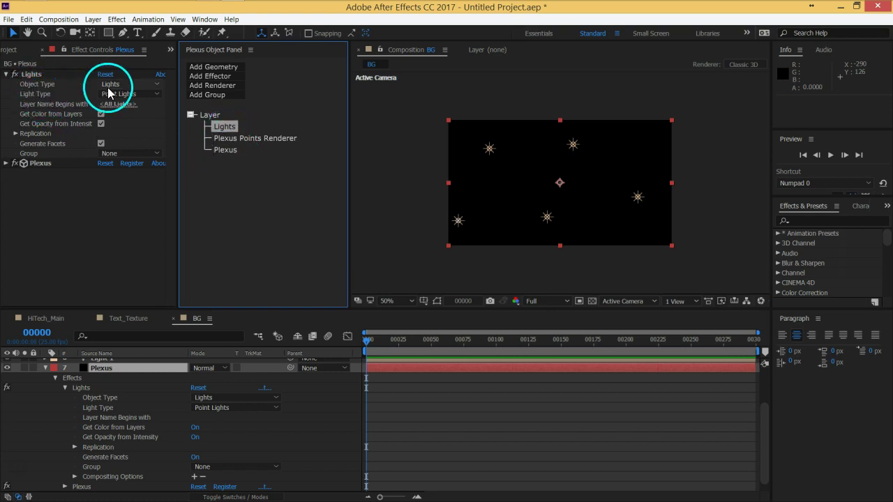
left_click(121, 84)
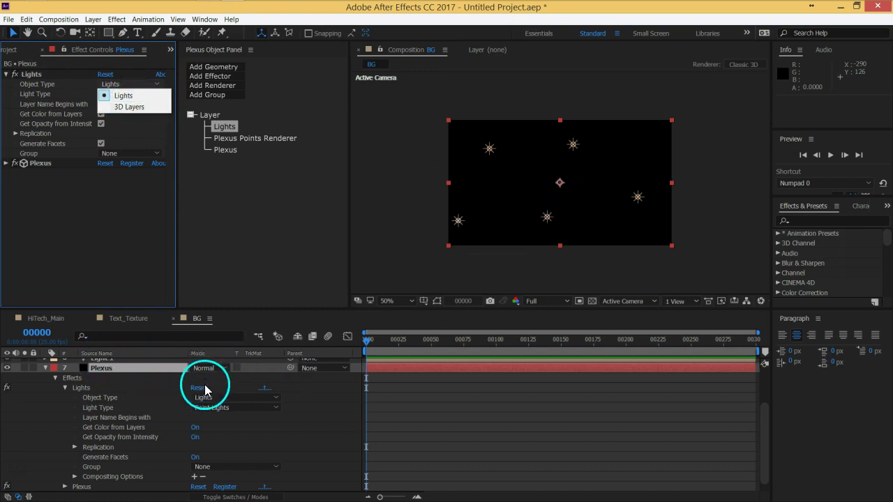
left_click(135, 97)
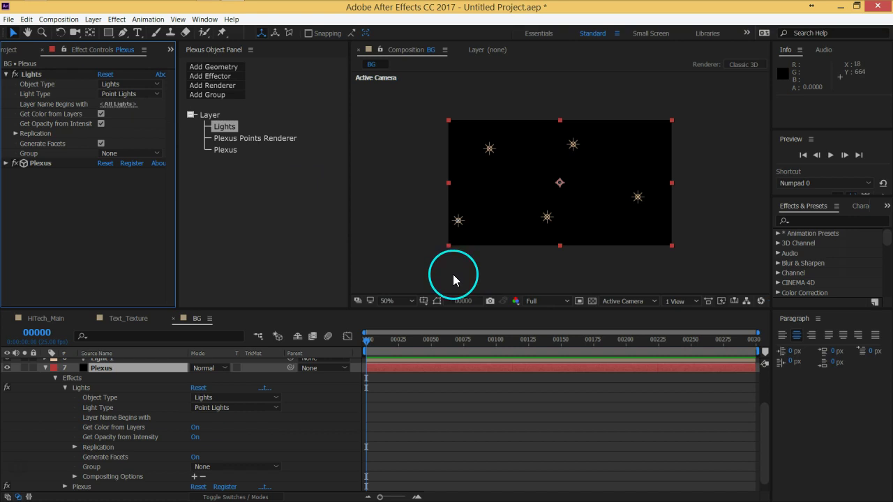
Step: Hide the layer controls in the composition view and set the Plexus Points Renderer's points size to 1
key("ctrl+shift+h")
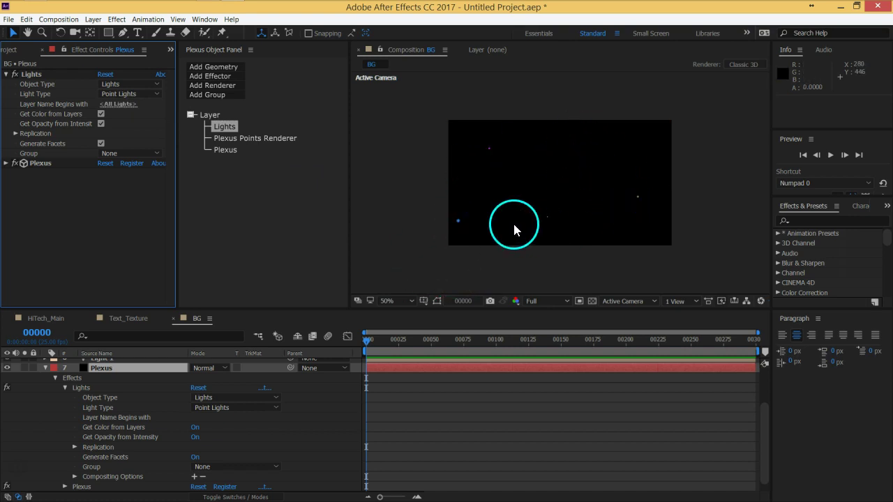
key("slash")
key("comma")
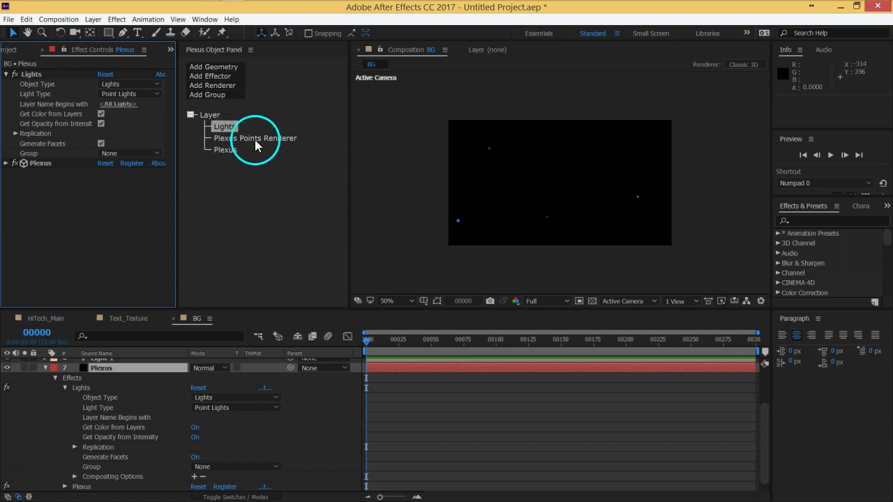
left_click(284, 138)
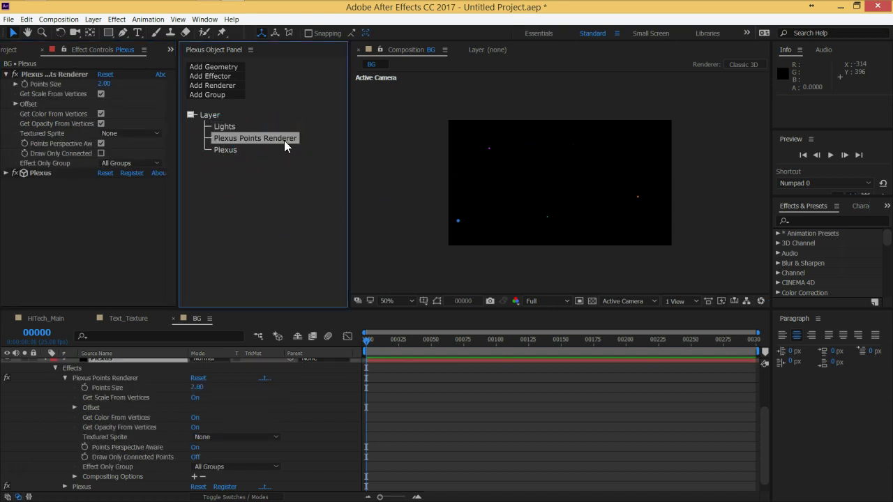
left_click_drag(103, 84, 90, 104)
left_click(106, 84)
type("1")
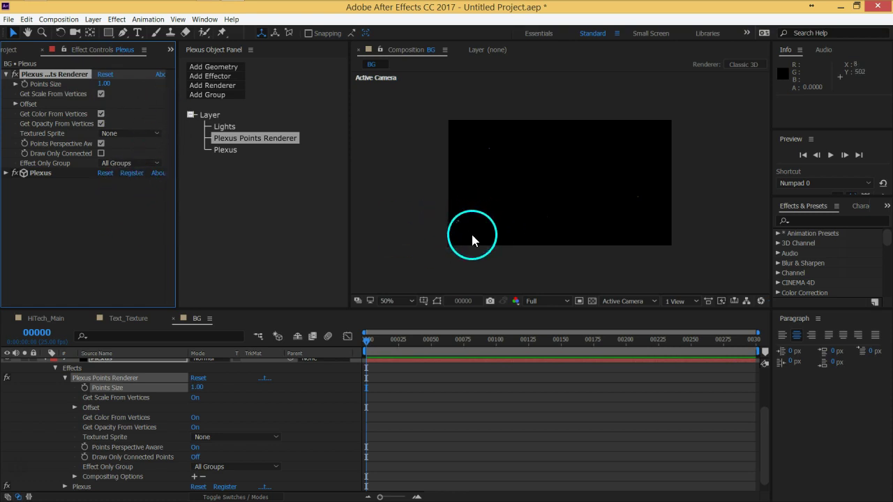
Step: Collapse the Plexus and points renderer settings and select the Lights object in the Plexus object tree
left_click(5, 173)
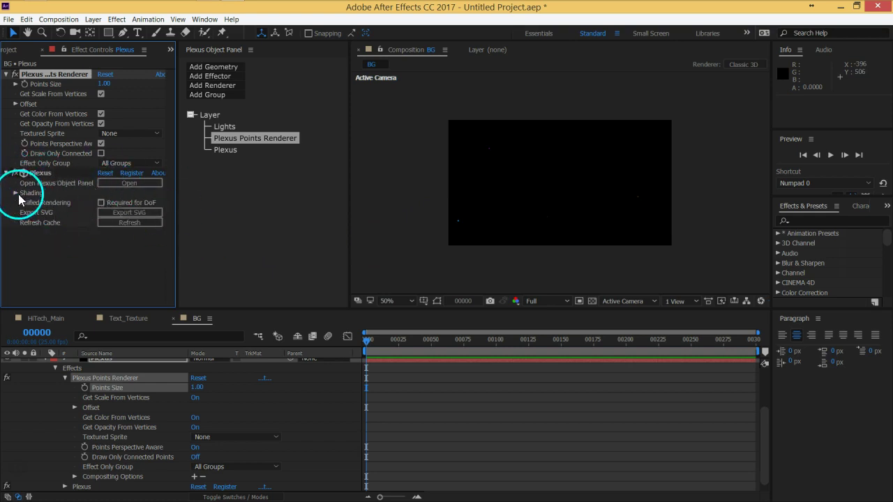
left_click(6, 175)
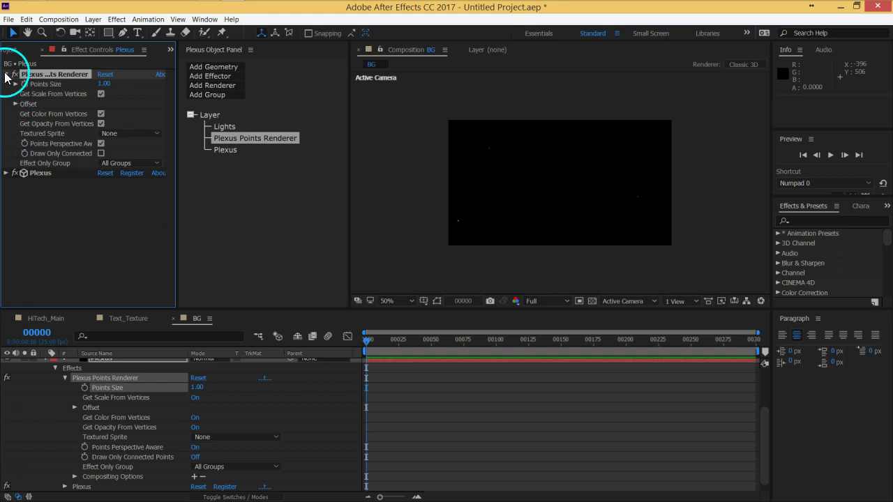
left_click(7, 75)
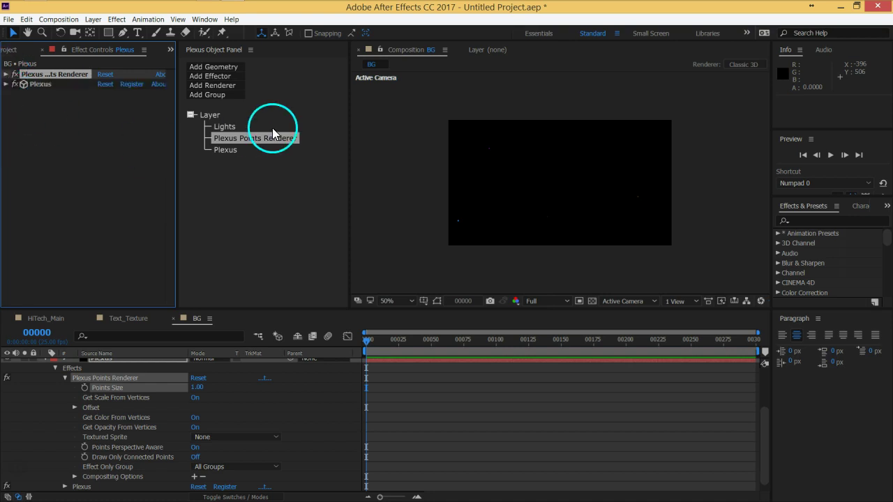
left_click(225, 126)
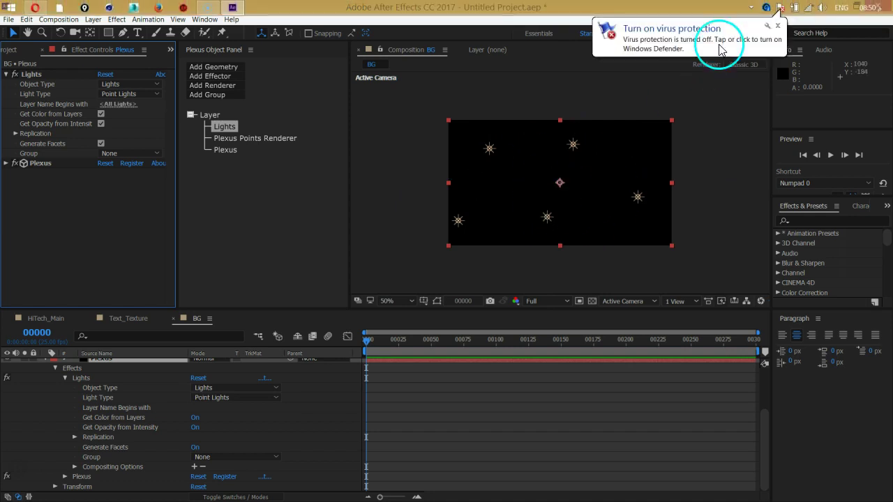
Step: Dismiss the virus protection notification and add a Lines renderer to the Plexus layer
left_click(776, 27)
left_click(435, 241)
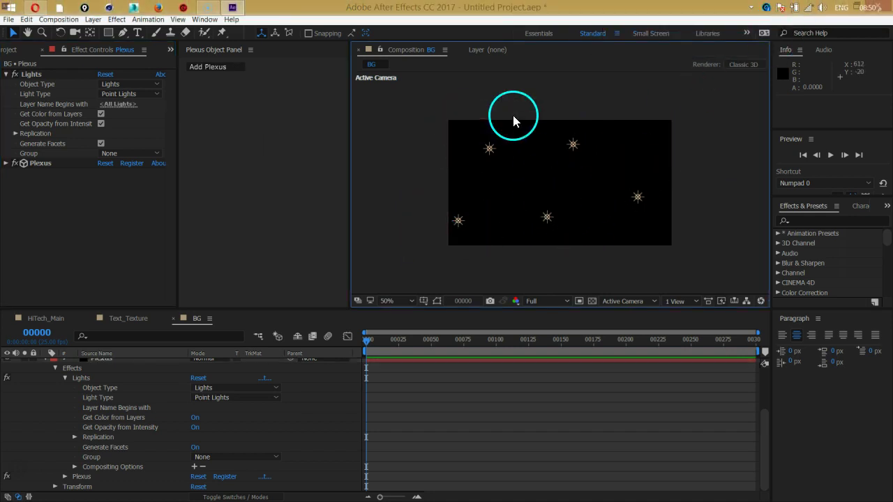
scroll(123, 399, "up", 2)
left_click(130, 391)
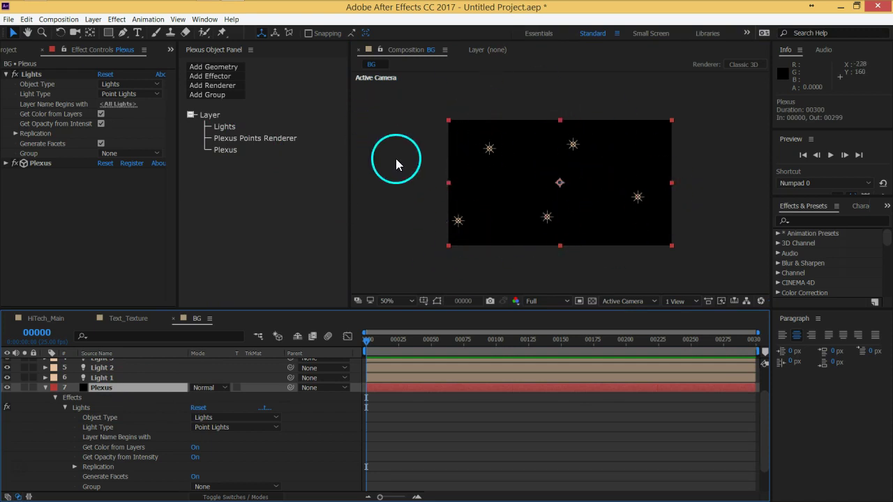
left_click(212, 86)
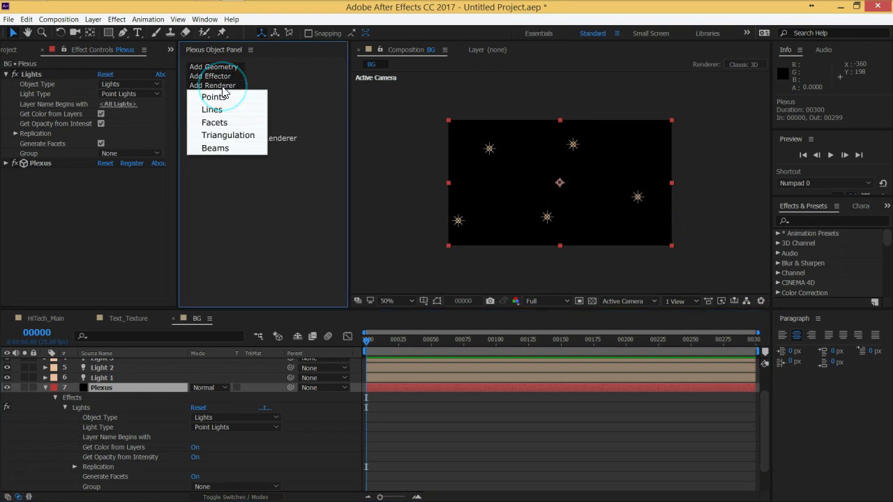
left_click(223, 112)
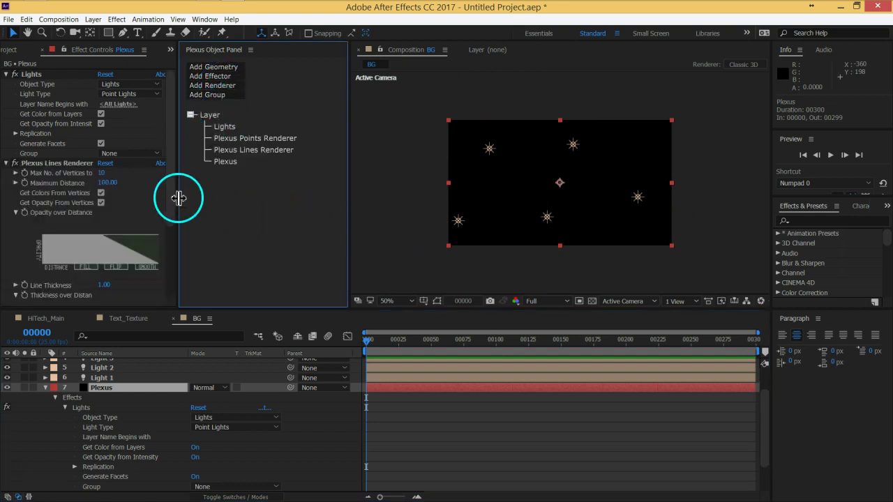
Step: Select the Plexus Lines Renderer, widen the effect controls to show its settings, and enlarge the composition view to 100%
left_click_drag(179, 198, 213, 198)
left_click(279, 150)
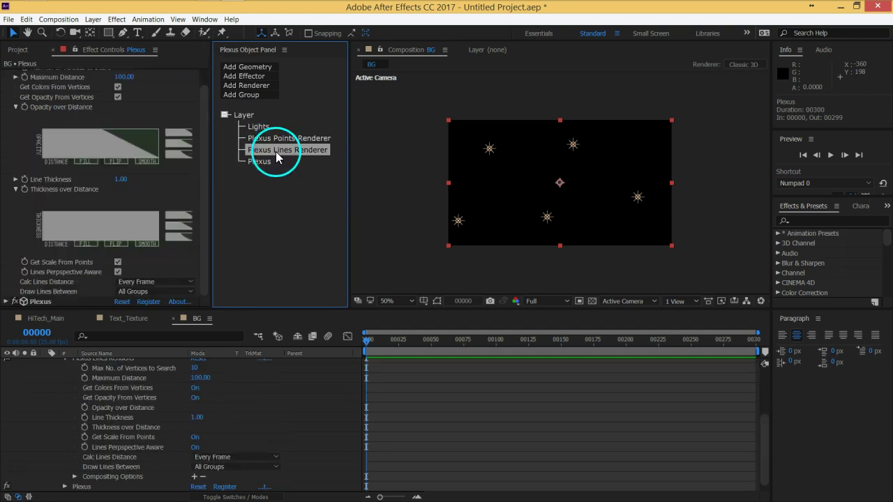
left_click_drag(207, 165, 201, 124)
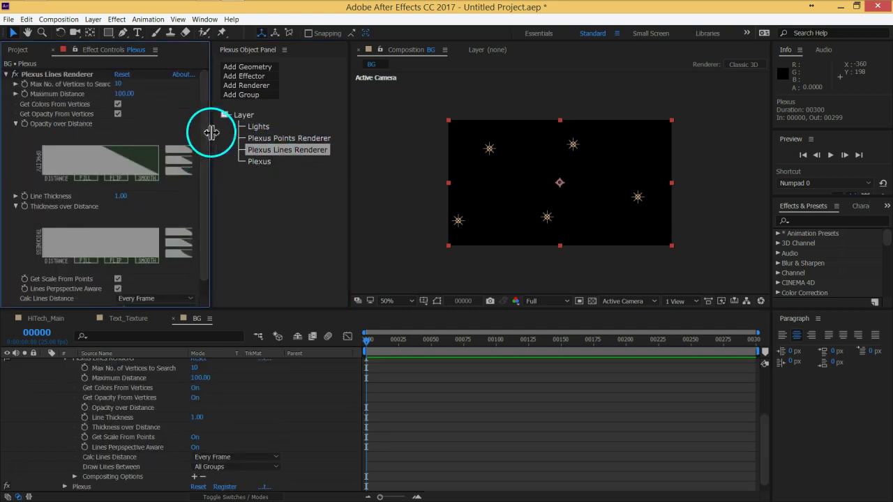
key("slash")
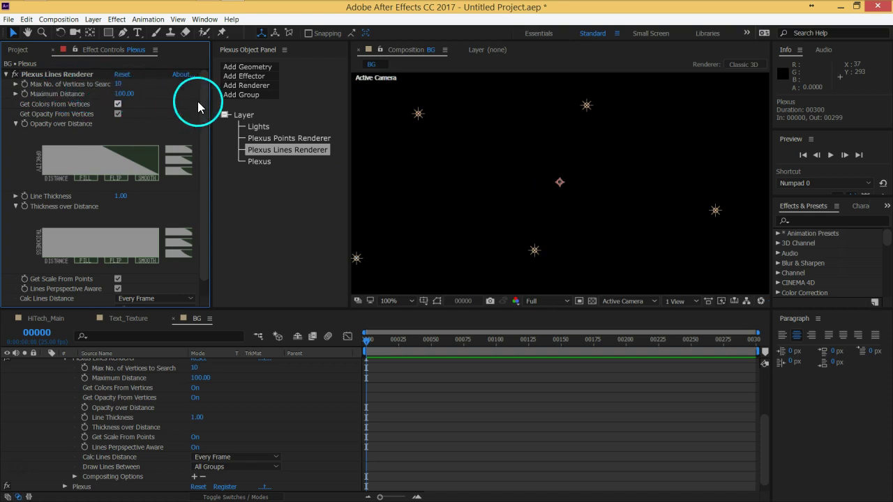
left_click_drag(210, 101, 237, 102)
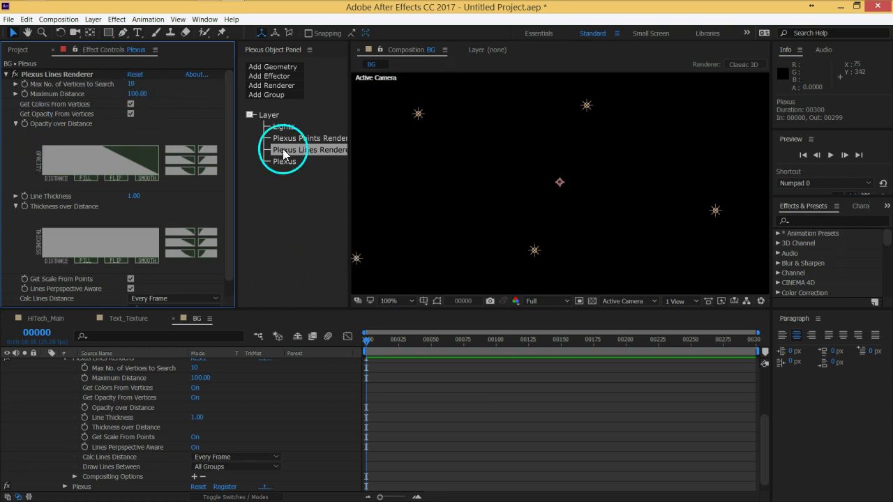
Step: Raise the Plexus Lines Renderer's maximum distance to 780 so lines connect the lights
left_click_drag(137, 93, 555, 105)
key("comma")
key("period")
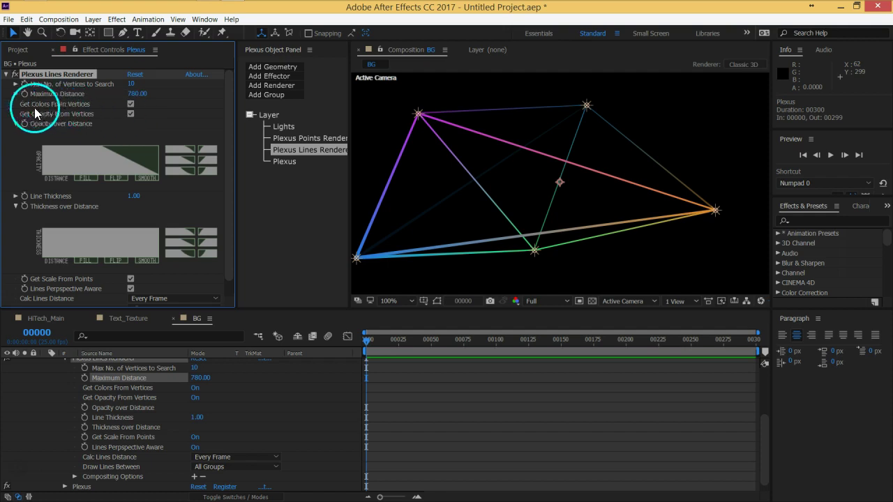
Step: Turn off Get Colors From Vertices for the lines, and try Get Opacity From Vertices off and back on
left_click(130, 105)
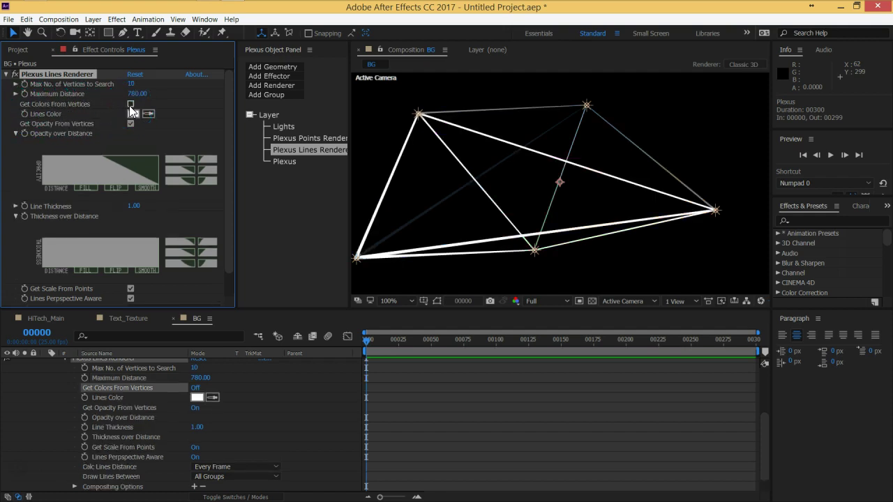
left_click(130, 105)
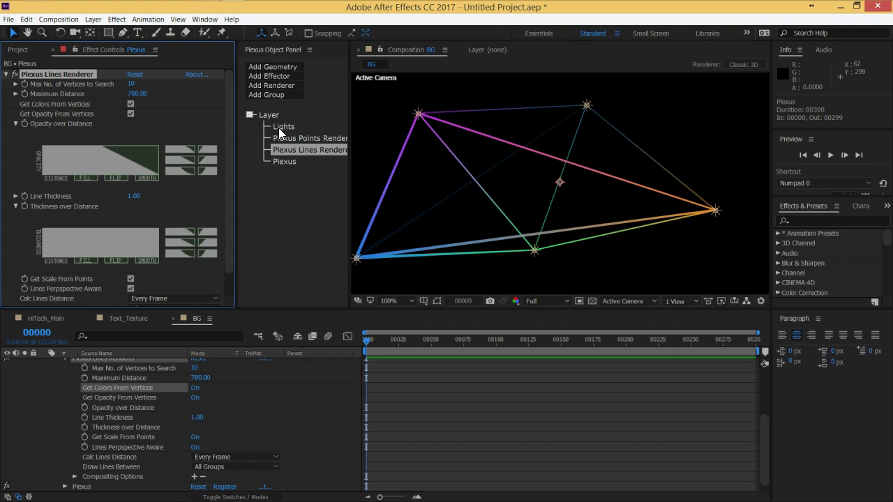
left_click_drag(281, 131, 717, 213)
left_click(131, 104)
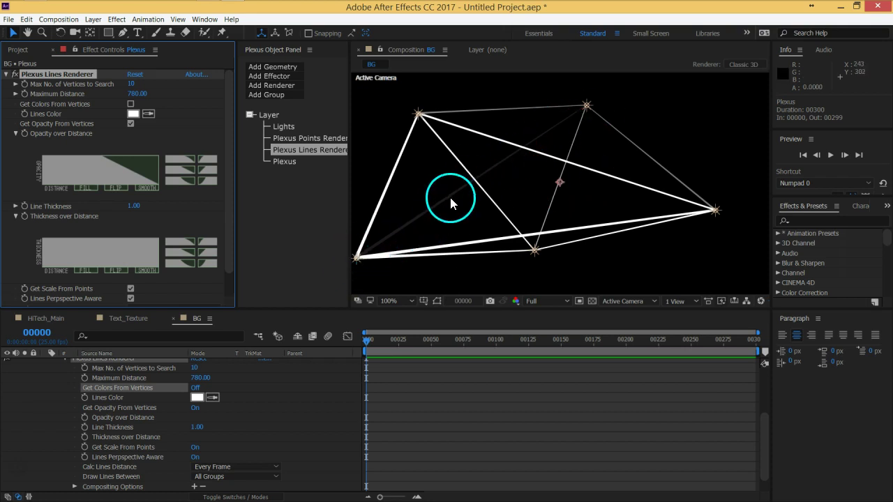
left_click(131, 123)
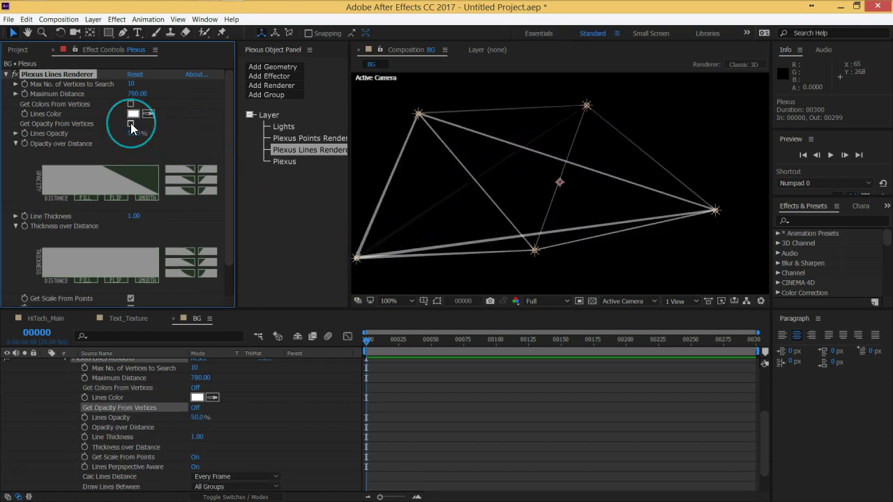
left_click(131, 124)
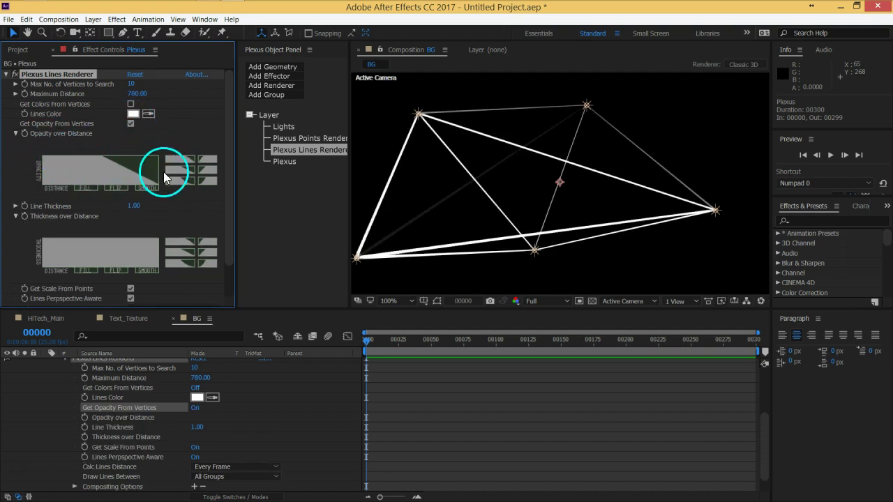
Step: Try the Opacity over Distance presets and apply the rounded dome curve that fades at both ends
left_click(208, 171)
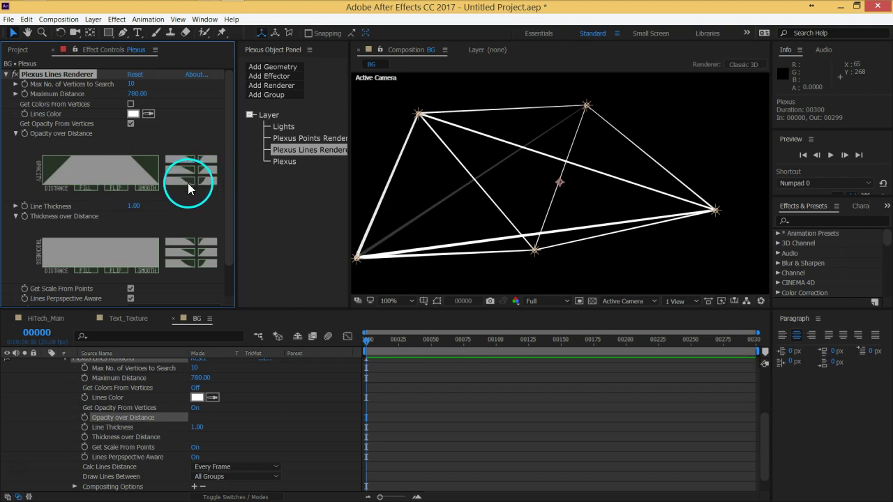
left_click(208, 181)
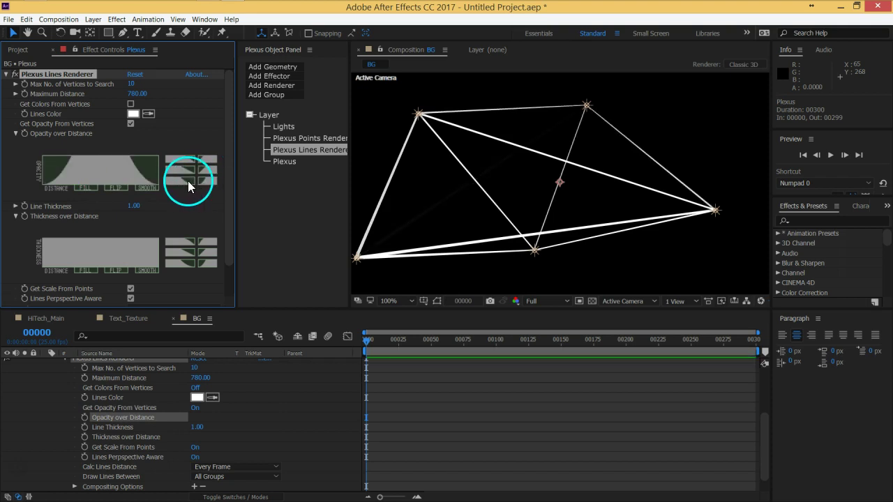
left_click(206, 159)
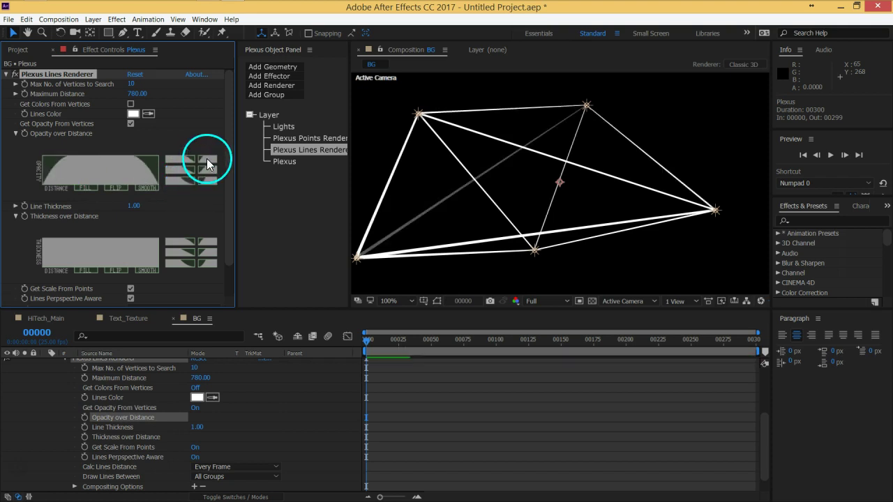
Step: Set the line thickness of the Plexus Lines Renderer to 0.3
scroll(63, 209, "down", 1)
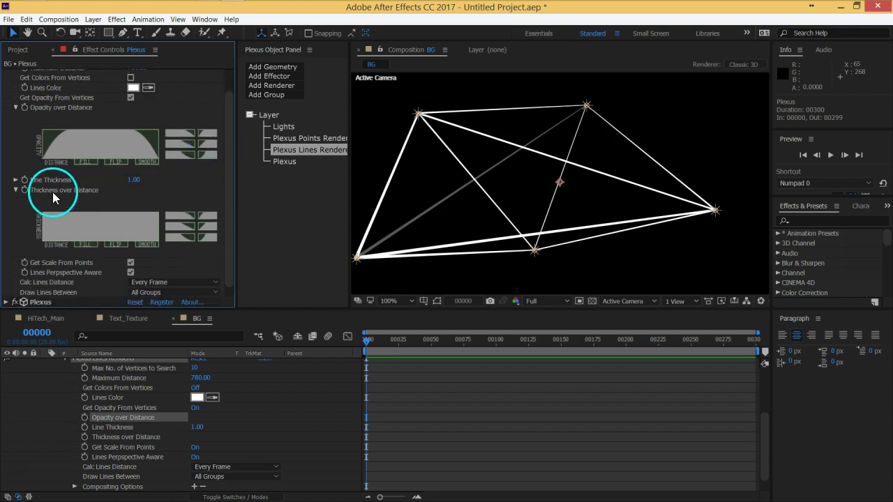
left_click(135, 181)
type("0.3")
key("Return")
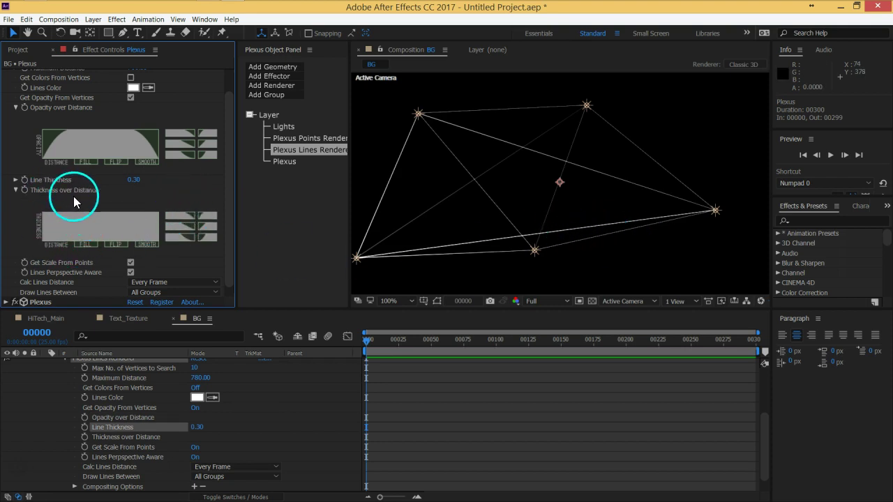
Step: Try the Thickness over Distance presets, apply the straight falloff toward the far end, and widen the effect controls further
left_click(209, 227)
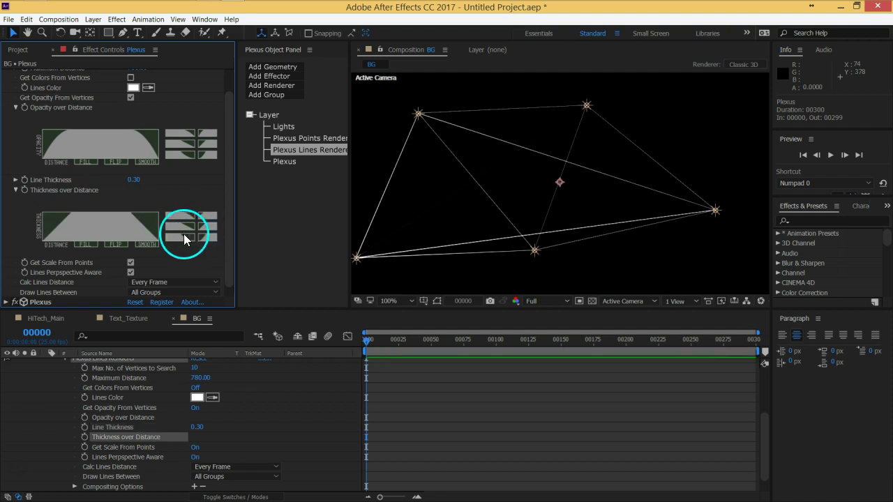
left_click(181, 226)
left_click(185, 238)
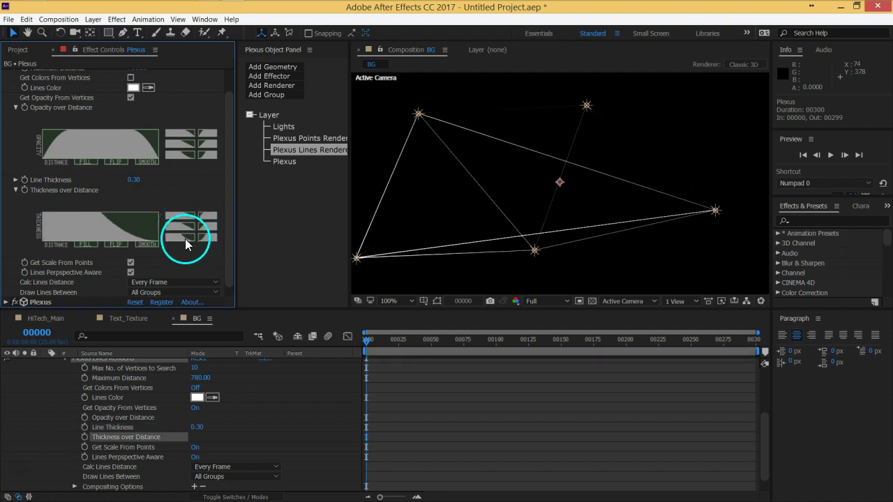
left_click(183, 226)
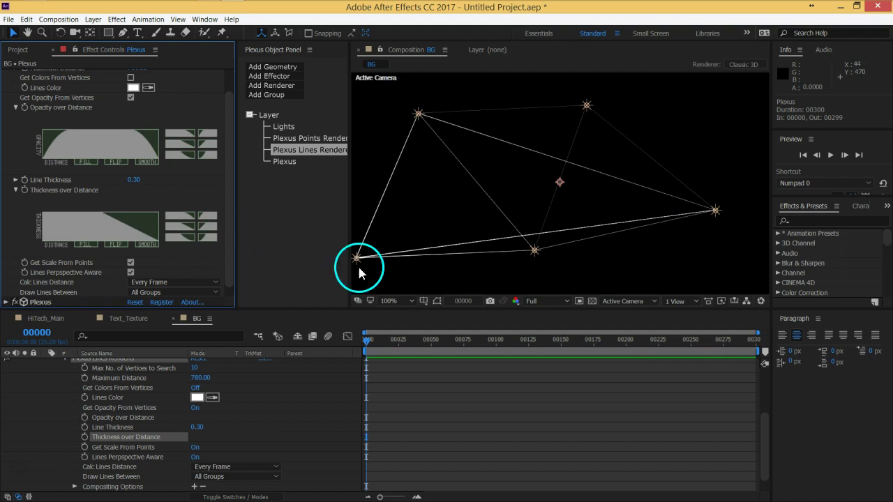
left_click_drag(236, 247, 295, 245)
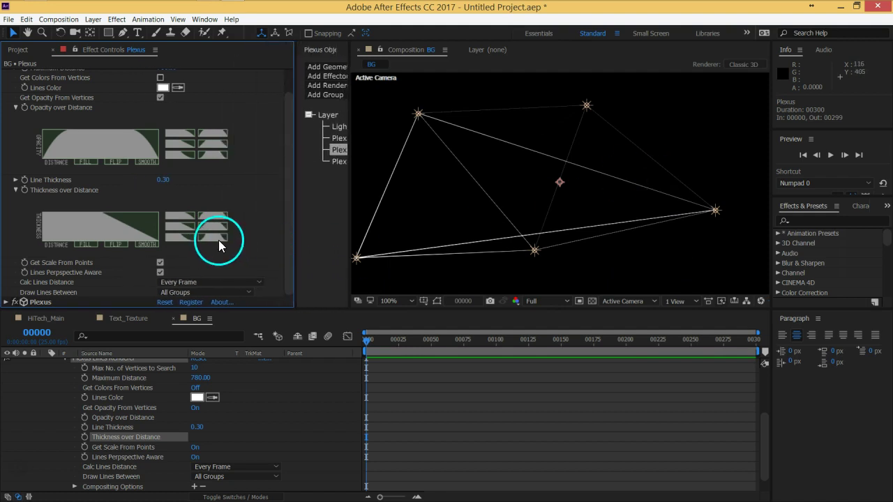
Step: Try the symmetrical Thickness over Distance presets, apply the smooth curve tapering at both ends, and try toggling Get Scale From Points
left_click(215, 238)
left_click(217, 229)
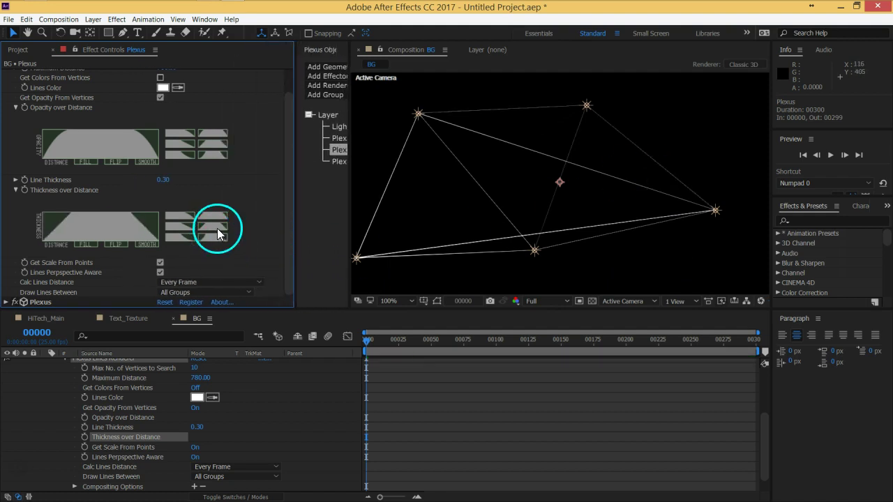
left_click(219, 236)
scroll(287, 254, "down", 1)
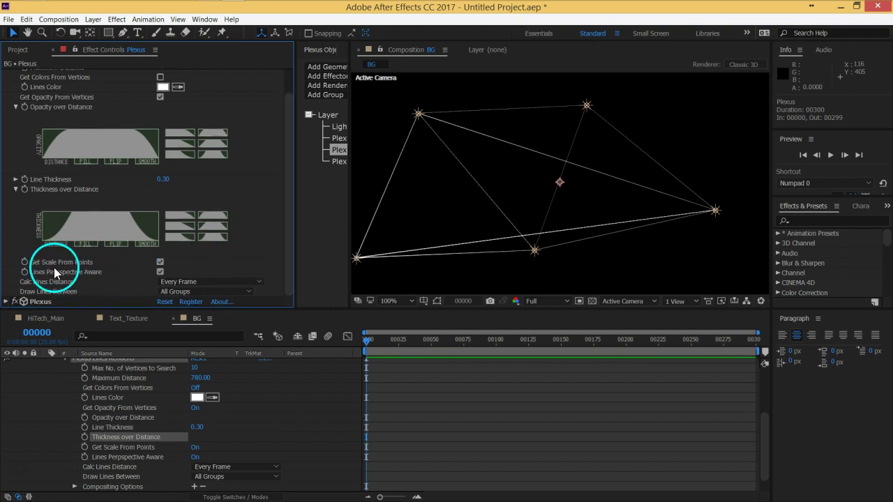
left_click(158, 263)
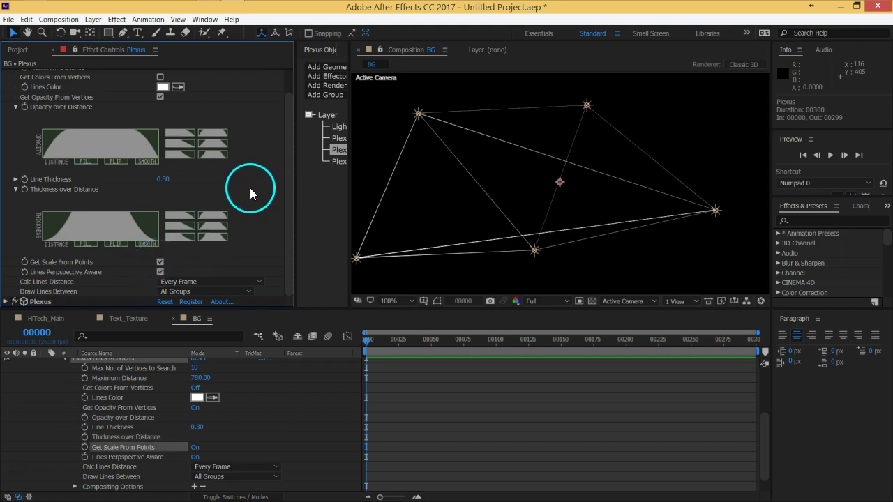
Step: Collapse the Plexus Lines Renderer effect settings and narrow the effect controls to give the Plexus object tree more room
scroll(249, 188, "up", 2)
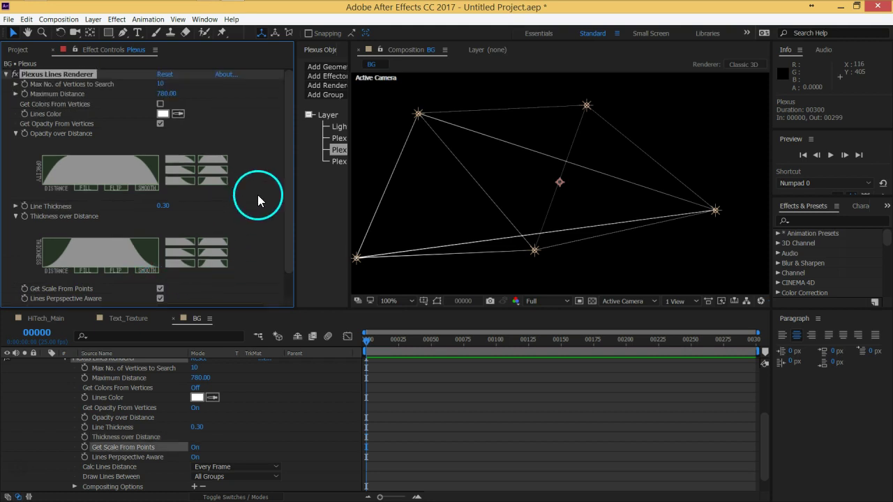
left_click(6, 74)
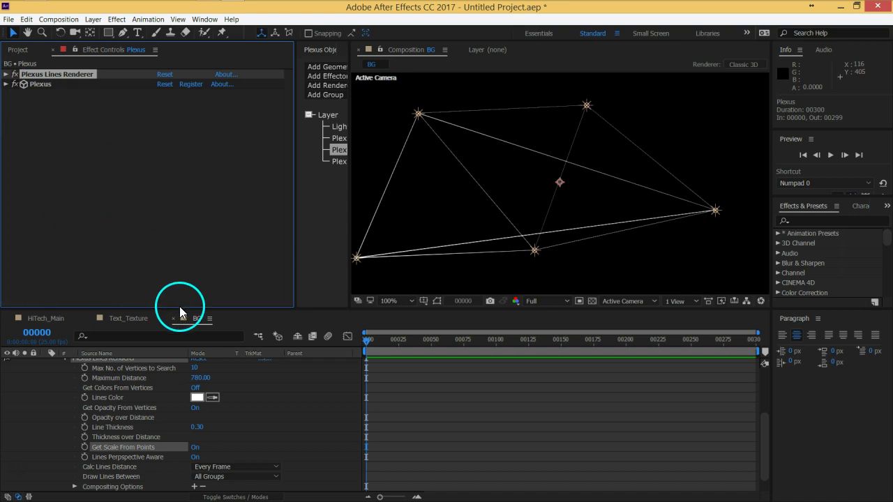
left_click_drag(179, 306, 178, 282)
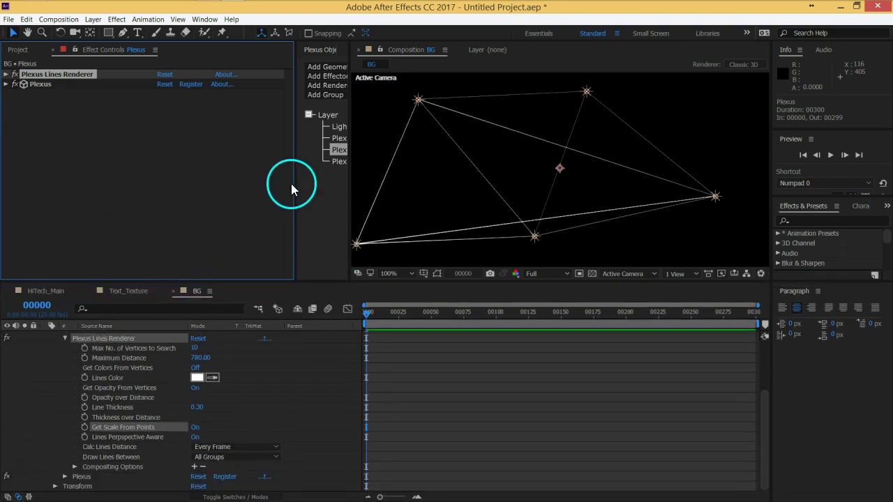
left_click_drag(292, 182, 189, 180)
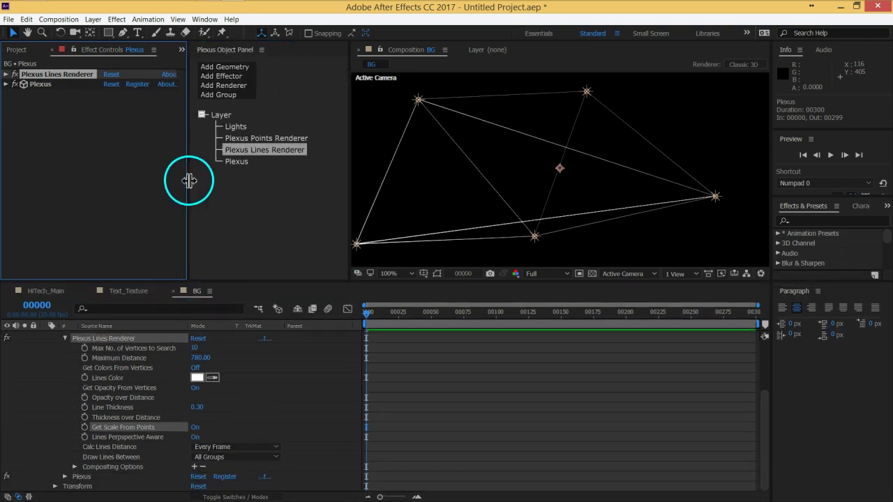
Step: Collapse the Plexus layer's properties in the timeline and enlarge the composition viewing area around the whole light network
scroll(49, 377, "up", 3)
left_click(45, 395)
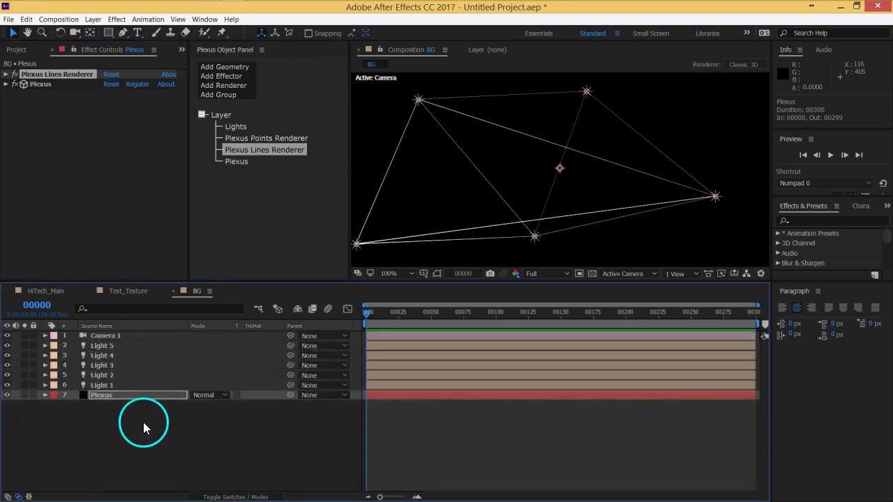
left_click_drag(511, 205, 547, 202)
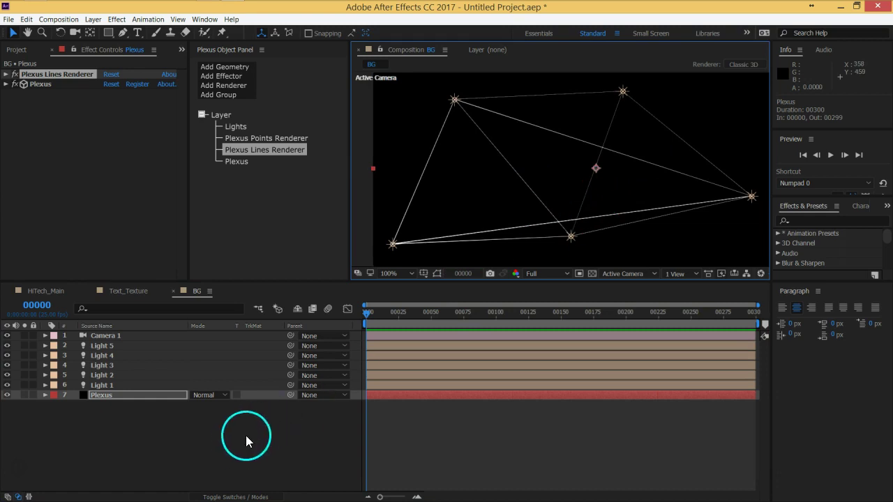
left_click_drag(529, 280, 530, 315)
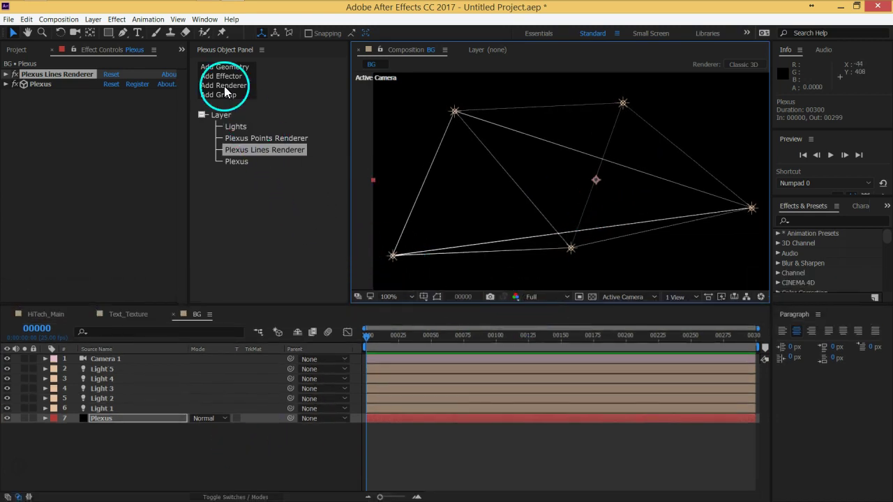
Step: Review the settings of the Lights, Plexus Points Renderer and Plexus Lines Renderer objects, then collapse and deselect the Plexus layer
left_click(237, 126)
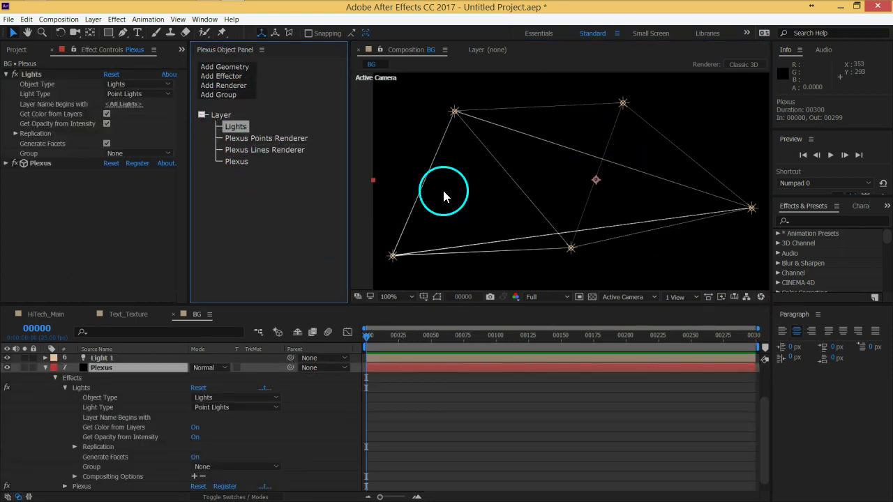
left_click(266, 138)
left_click(258, 149)
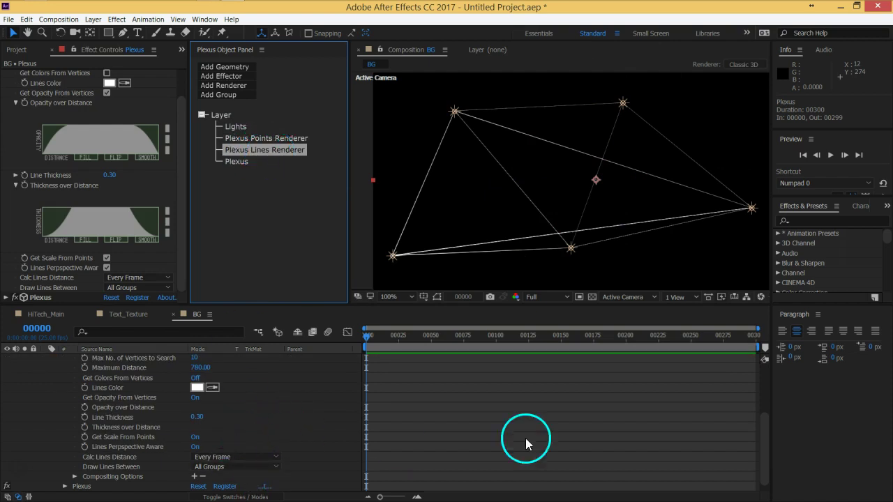
left_click_drag(763, 458, 600, 405)
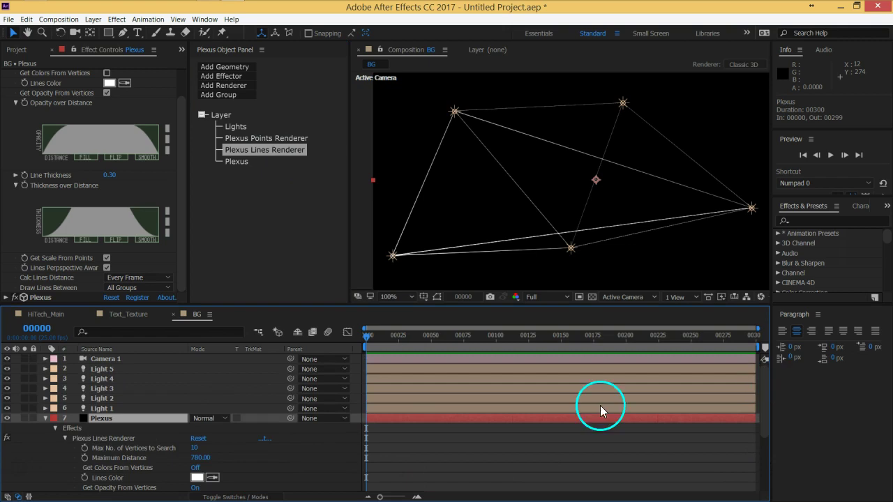
left_click(45, 419)
left_click(148, 446)
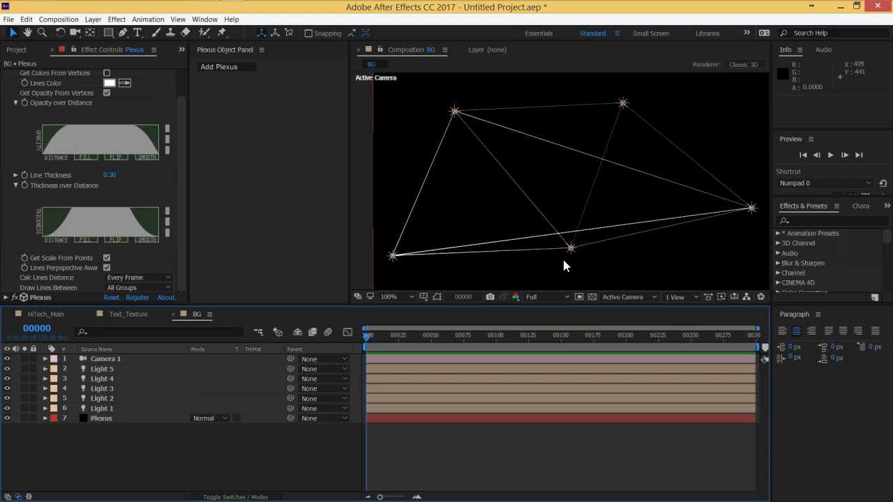
Step: Look at the title in the HiTech_Main composition, then return to the BG composition and select the Plexus layer
left_click(45, 315)
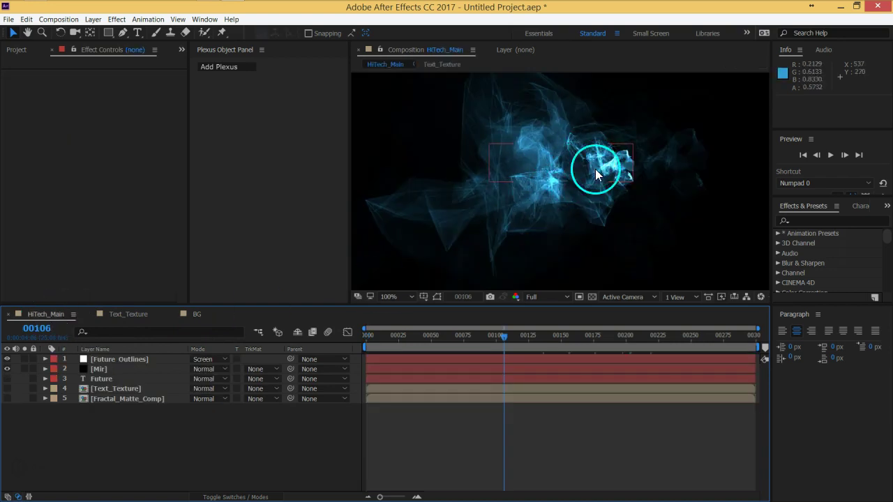
left_click(198, 315)
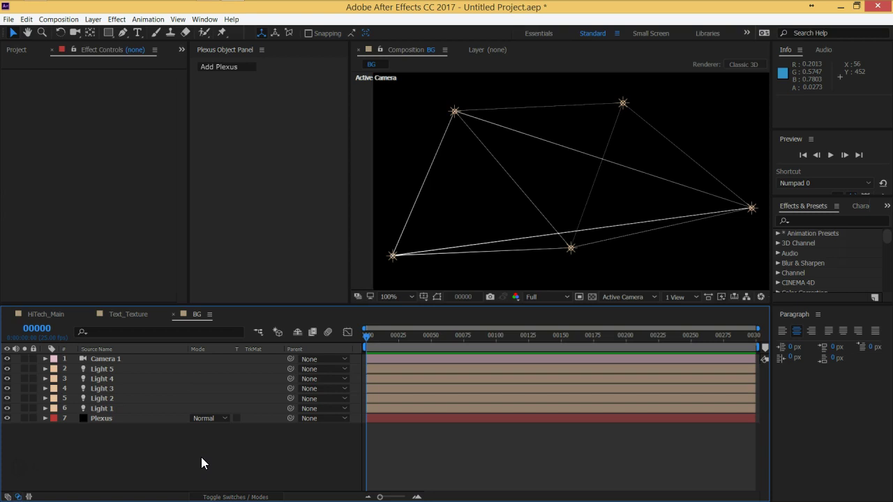
left_click(114, 418)
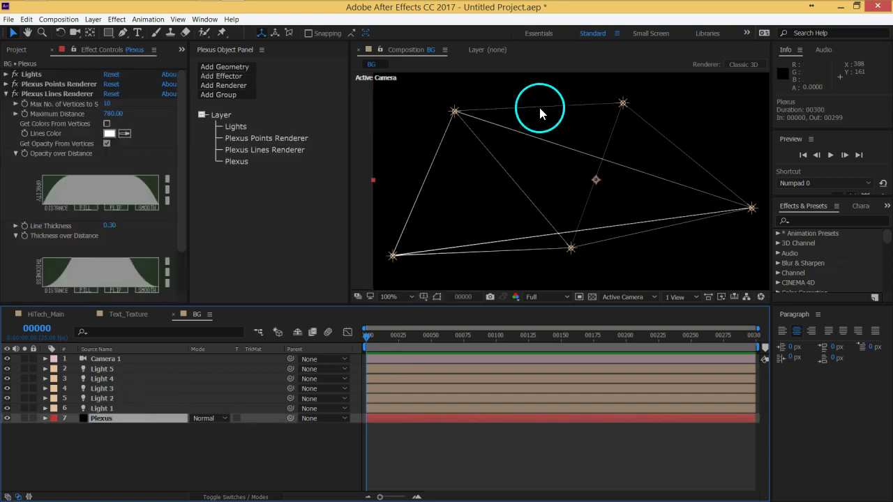